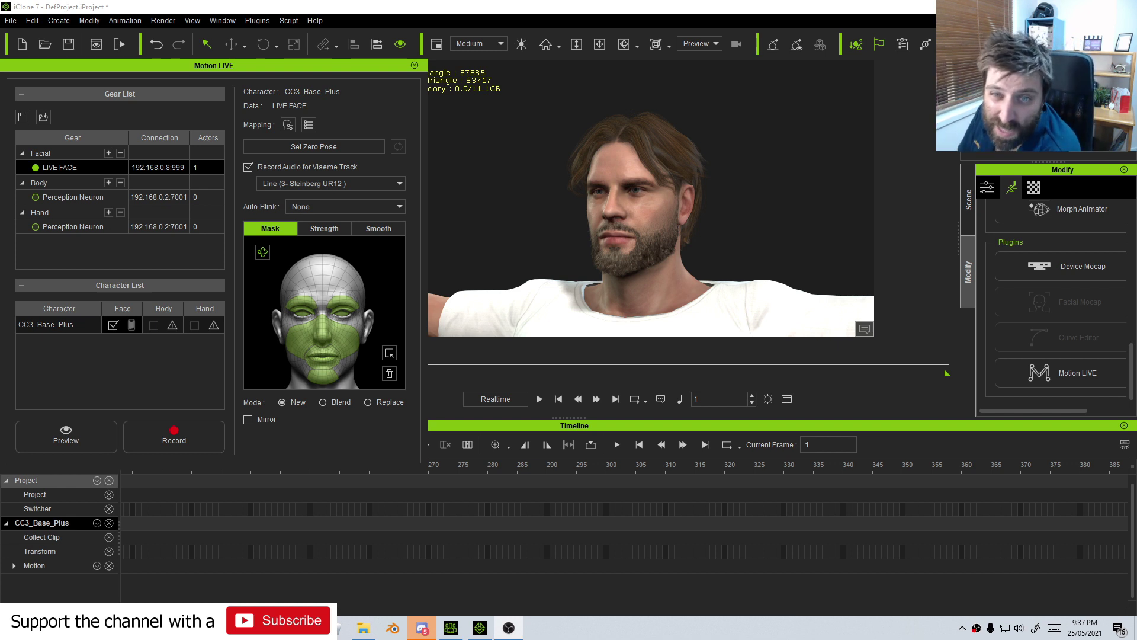
- Calibrate the neutral face with Set Zero Pose and preview live capture on CC3_Base_Plus
click(343, 147)
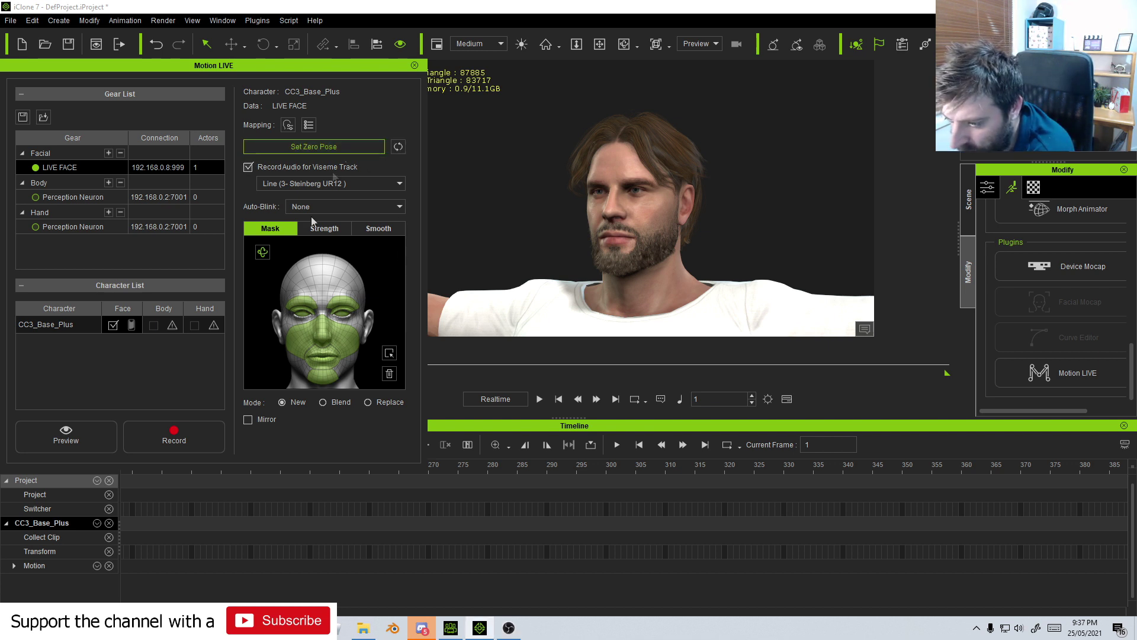
click(77, 435)
key(space)
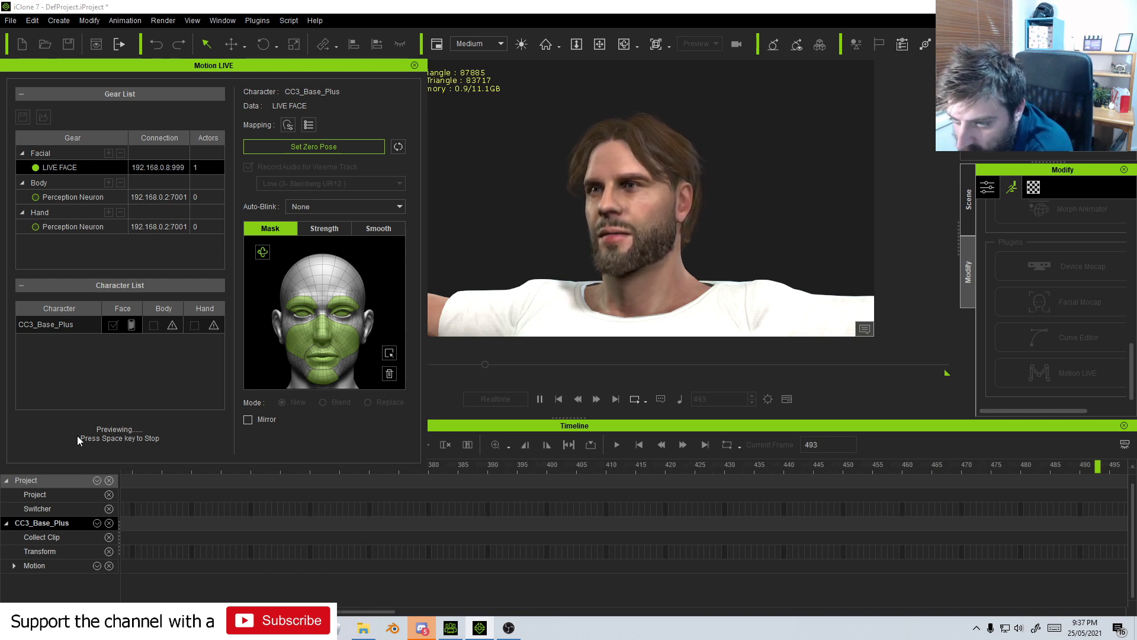
key(space)
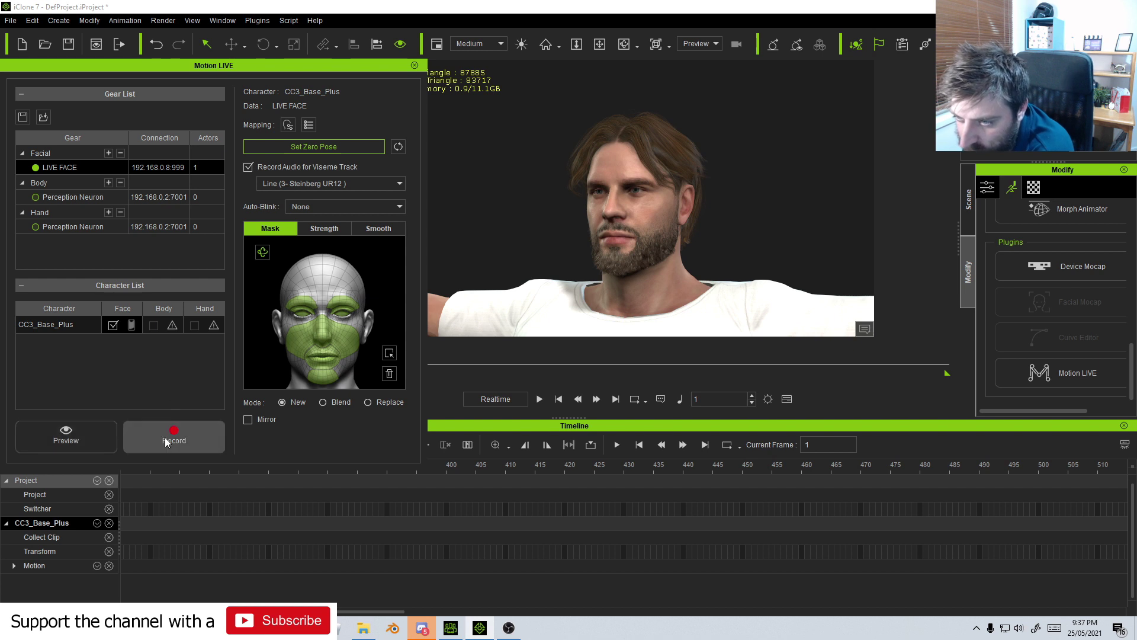
click(172, 438)
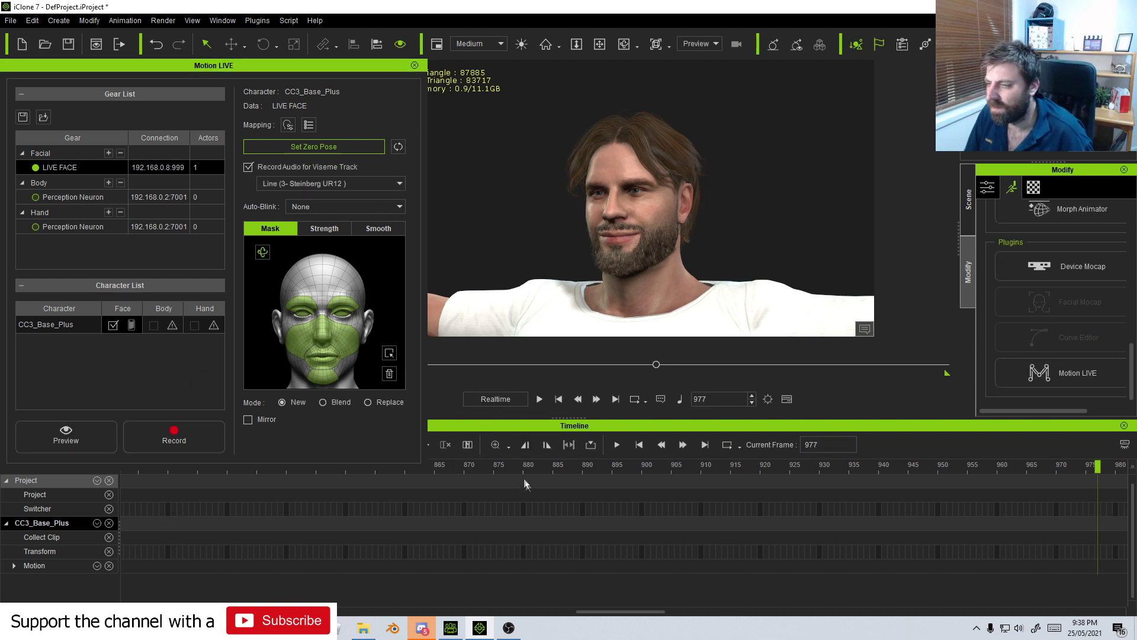
- Rewind the recorded facial take to frame 1 and play it back
scroll(527, 472, down, 3)
drag(623, 466, 97, 463)
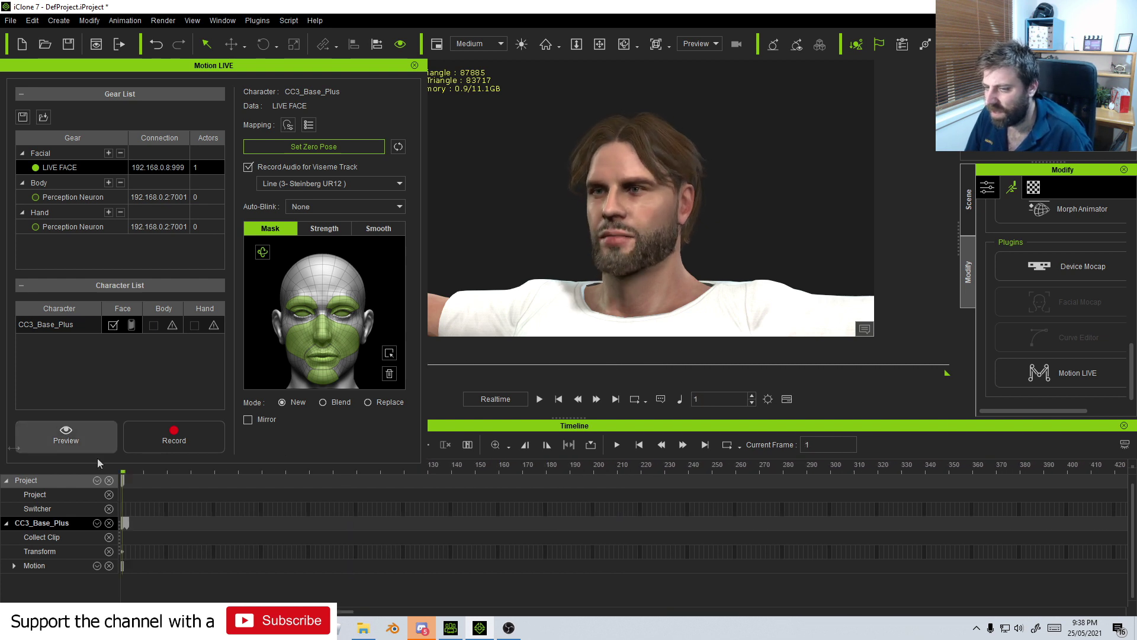
key(space)
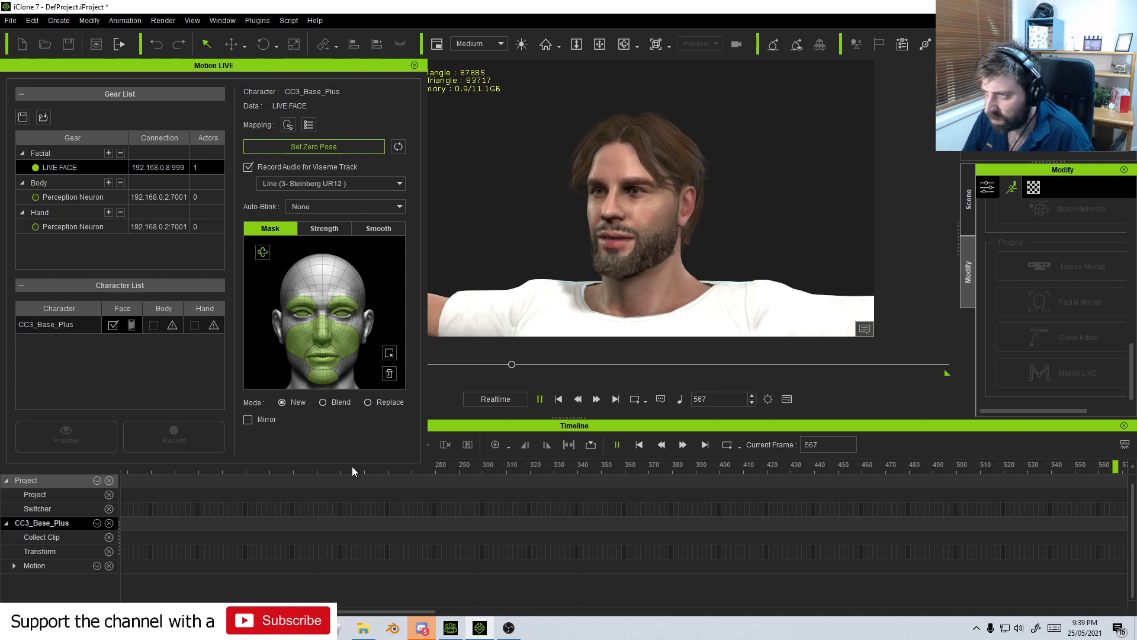
- Scrub to frame 658, replay the take to frame 812, and close Motion LIVE
drag(513, 470, 483, 470)
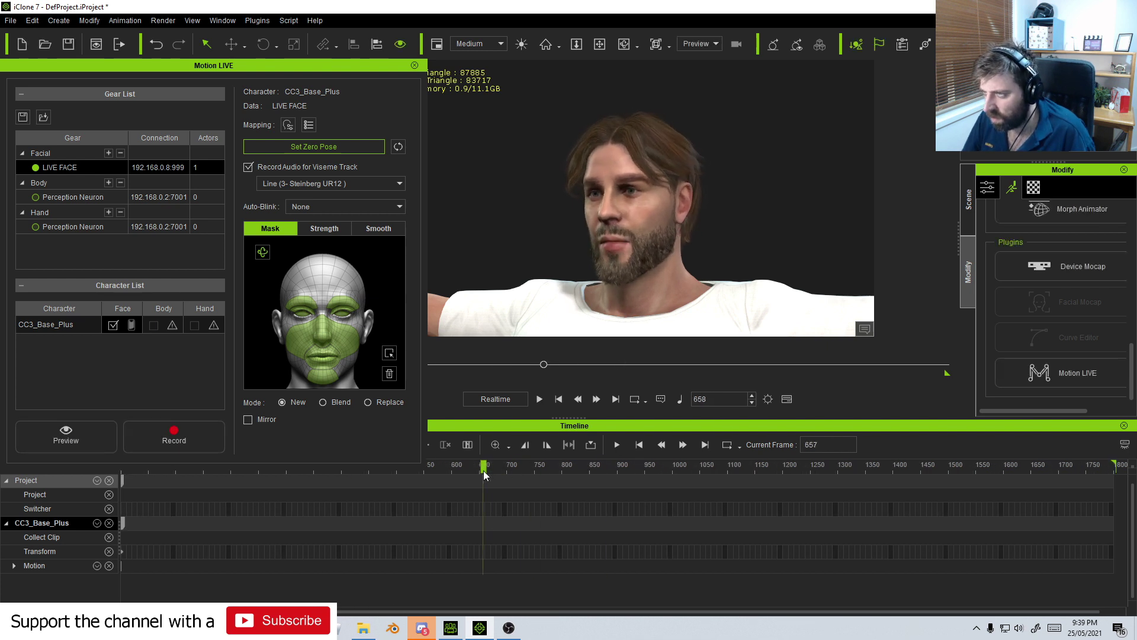
key(space)
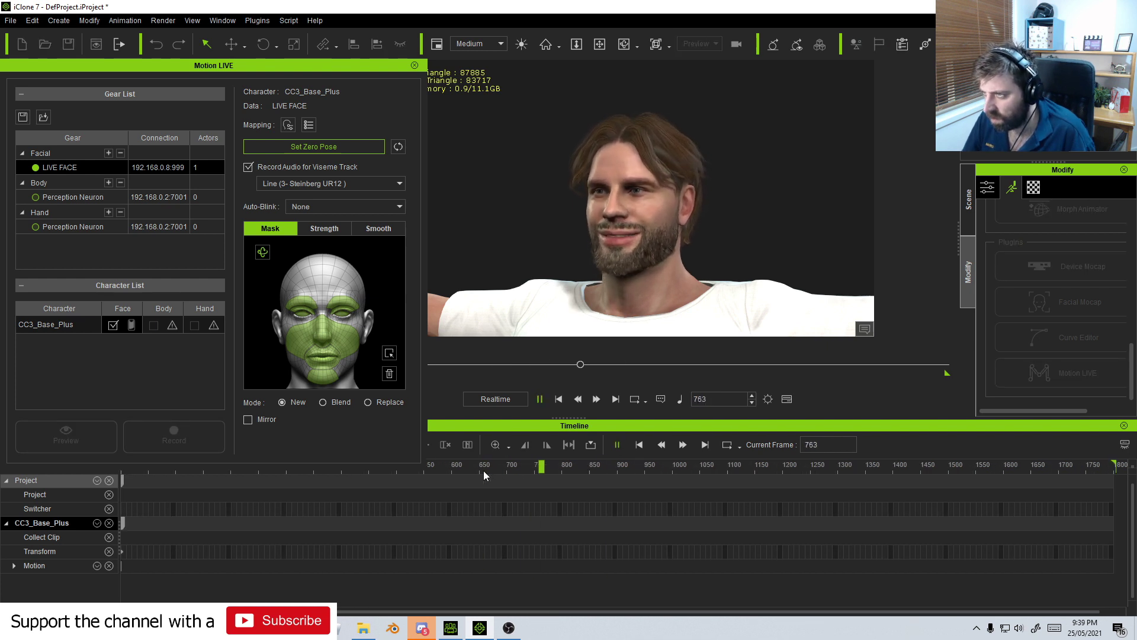
key(space)
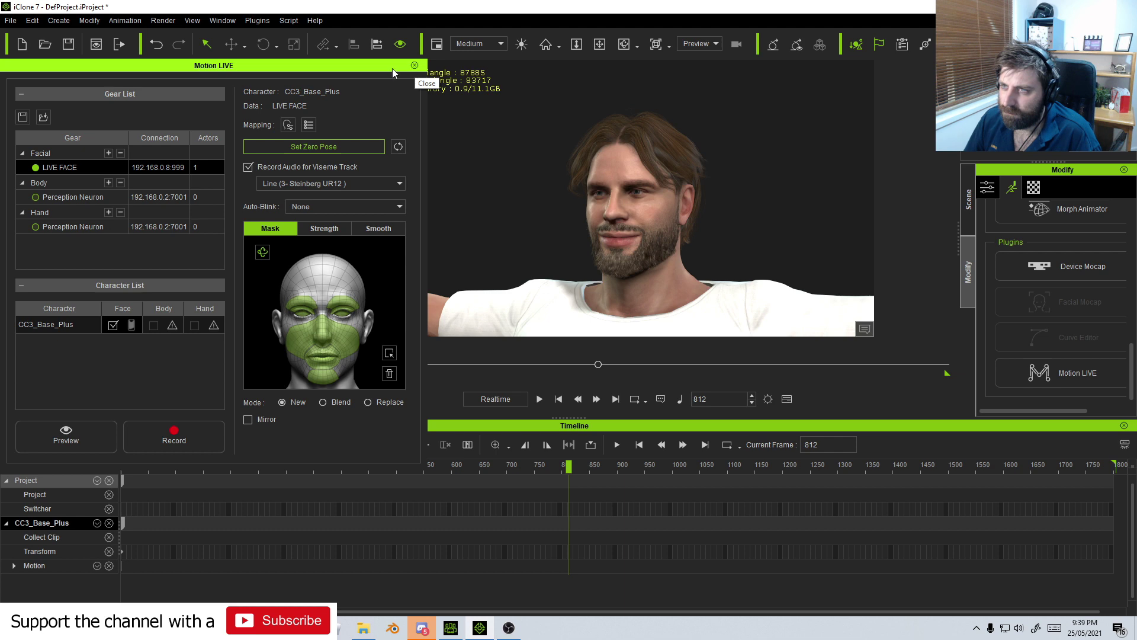
click(415, 65)
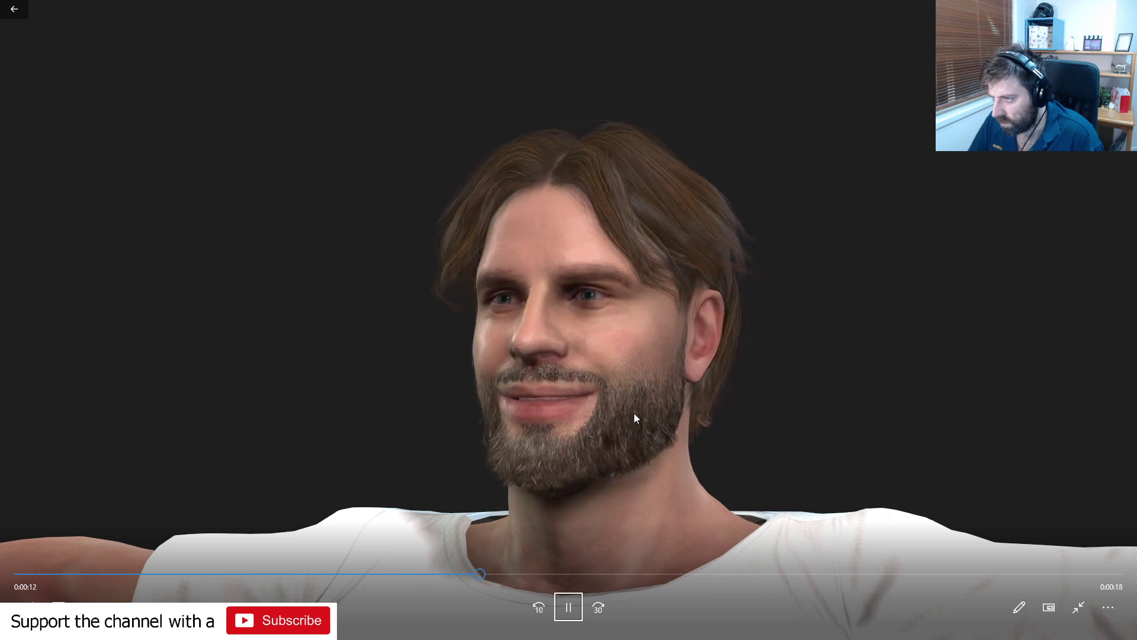
- Pause the full-screen rendered face clip at 0:17
click(567, 601)
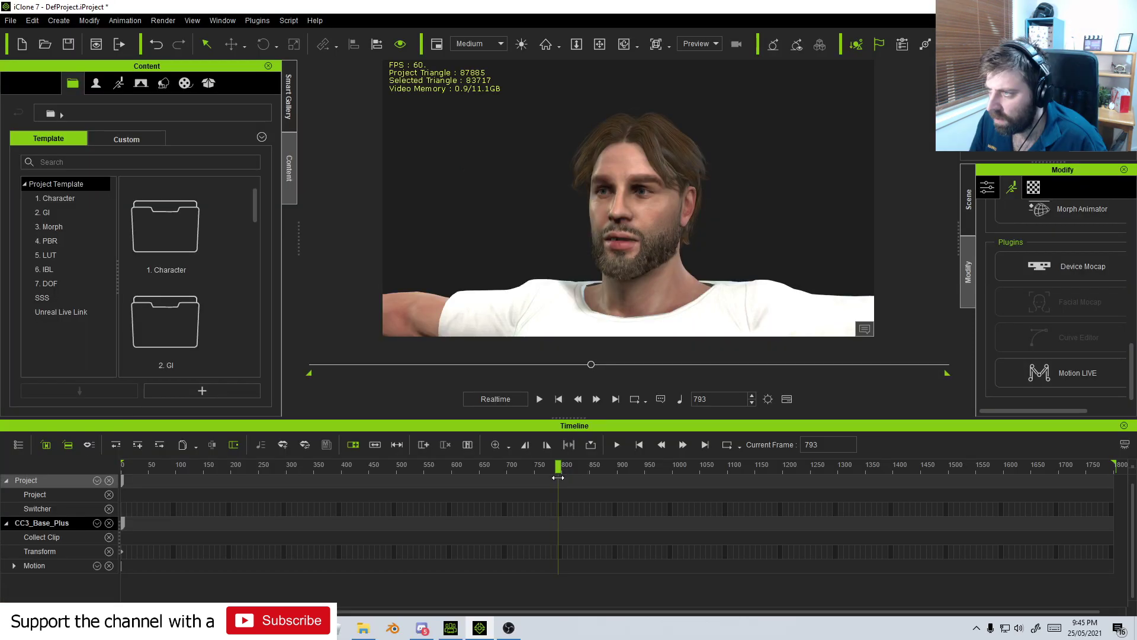
drag(558, 478, 564, 479)
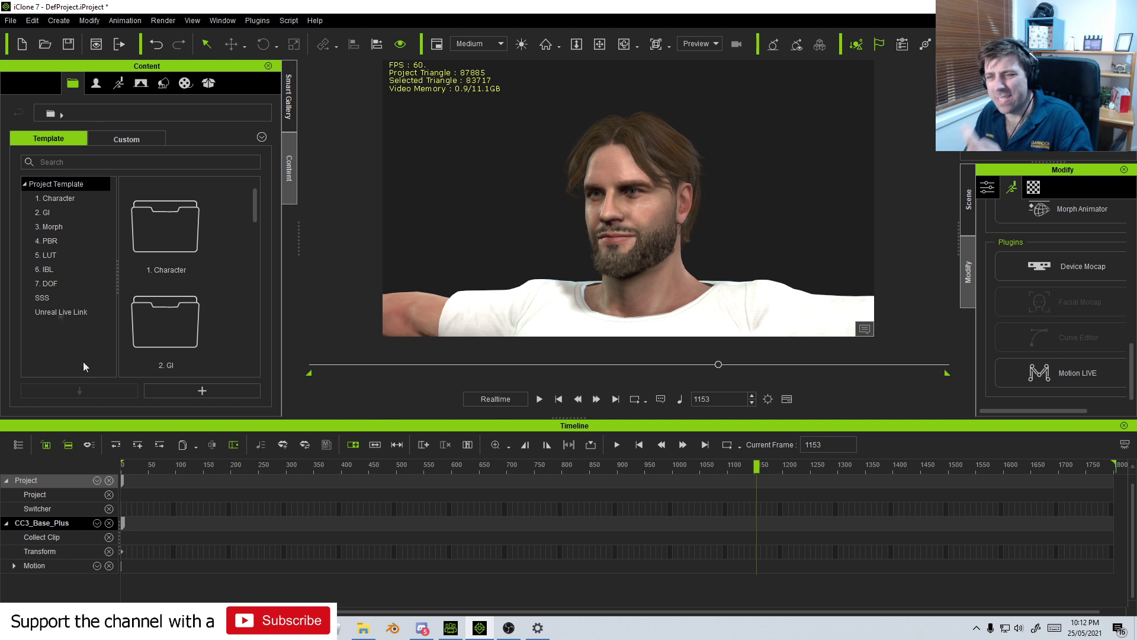
- Export the character as FBX from iClone 7 and switch over to Blender
click(10, 20)
mouse_move(37, 116)
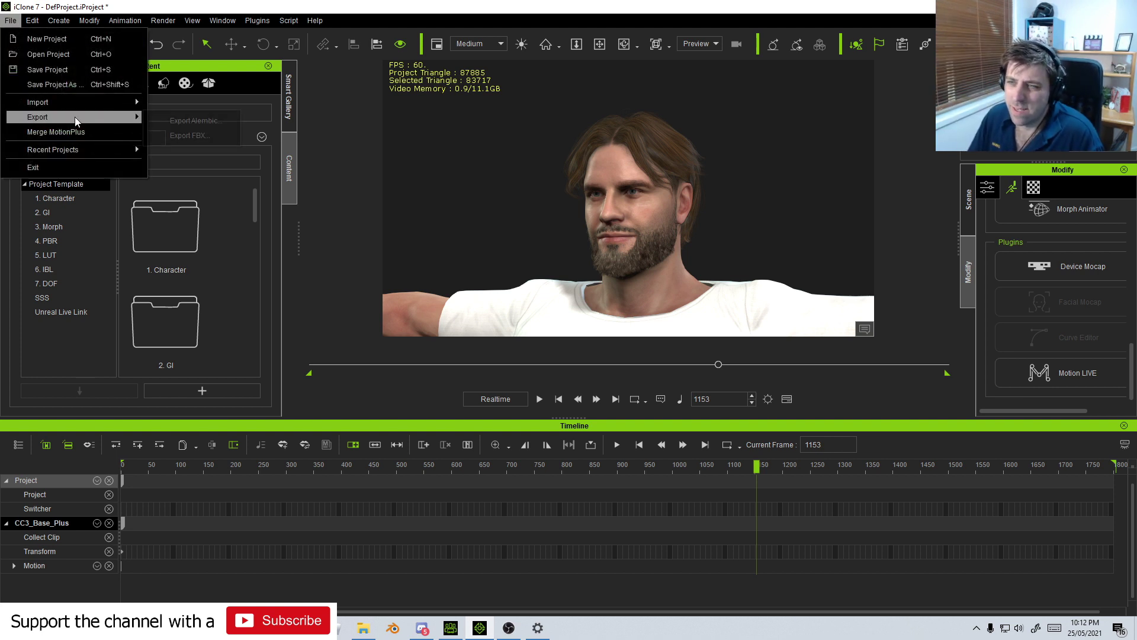
click(190, 135)
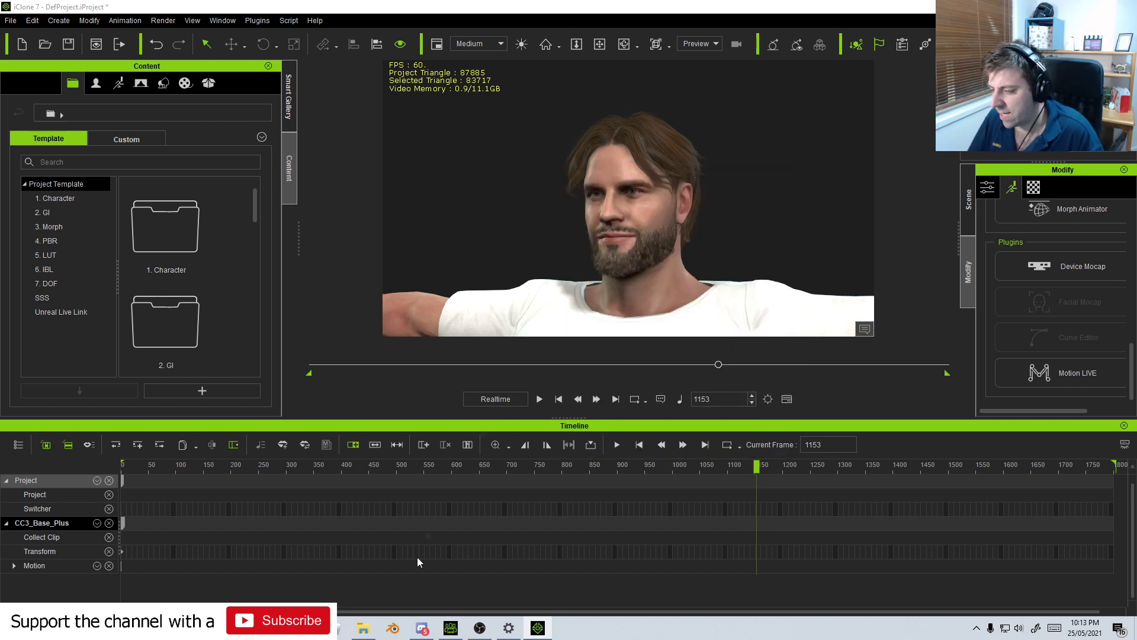
click(393, 629)
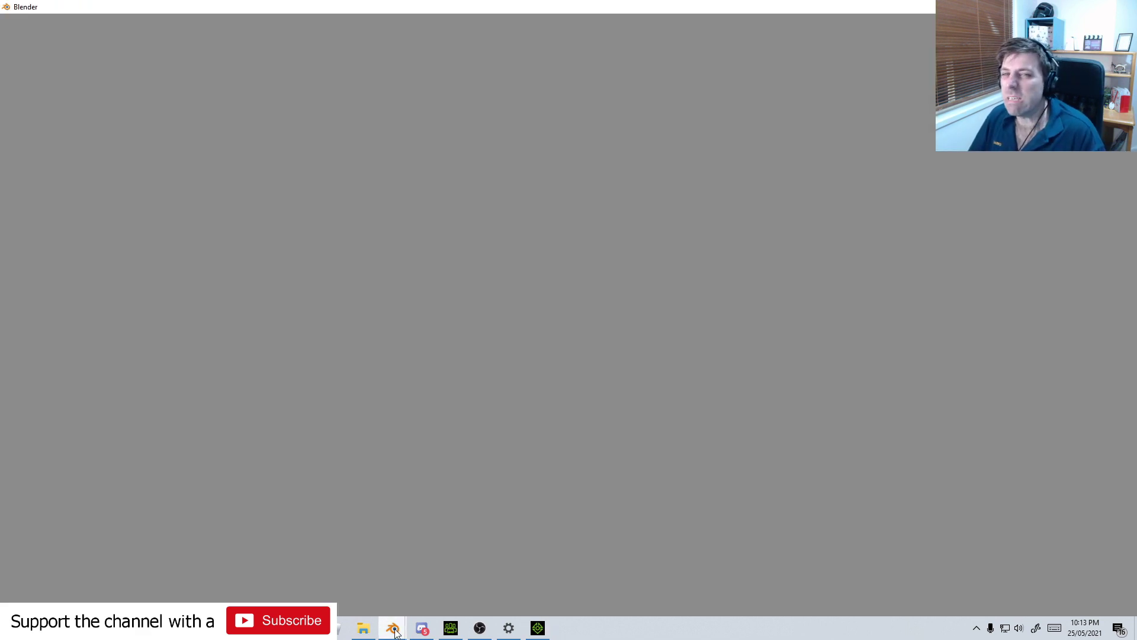
- Delete the default cube and import the CC3 character FBX via the CC3 sidebar tab
key(Delete)
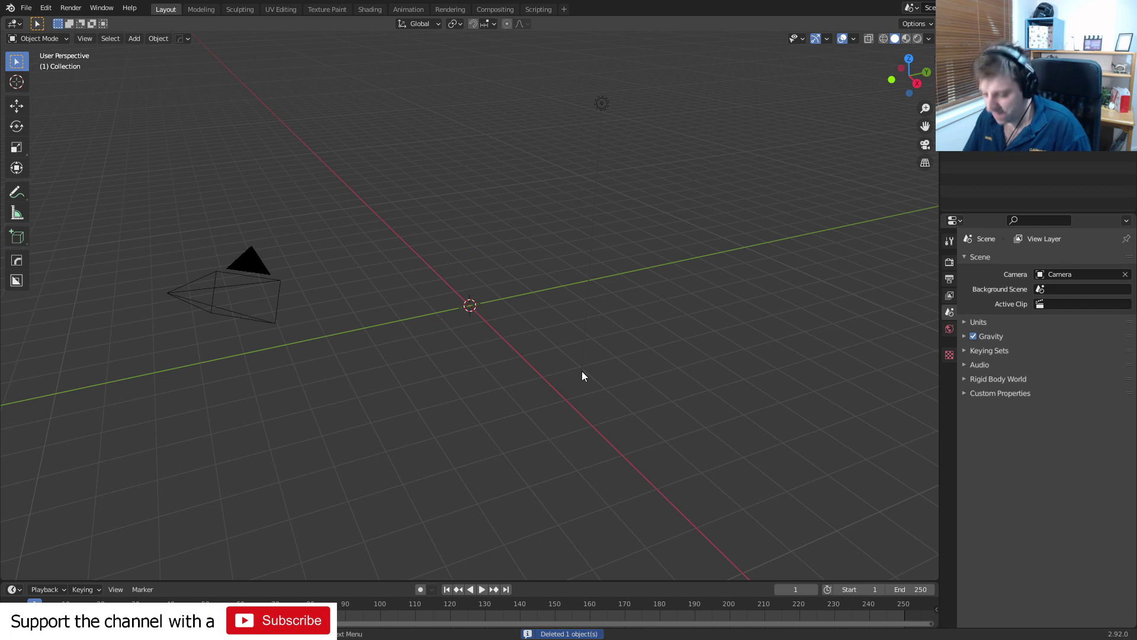
key(n)
right_click(925, 537)
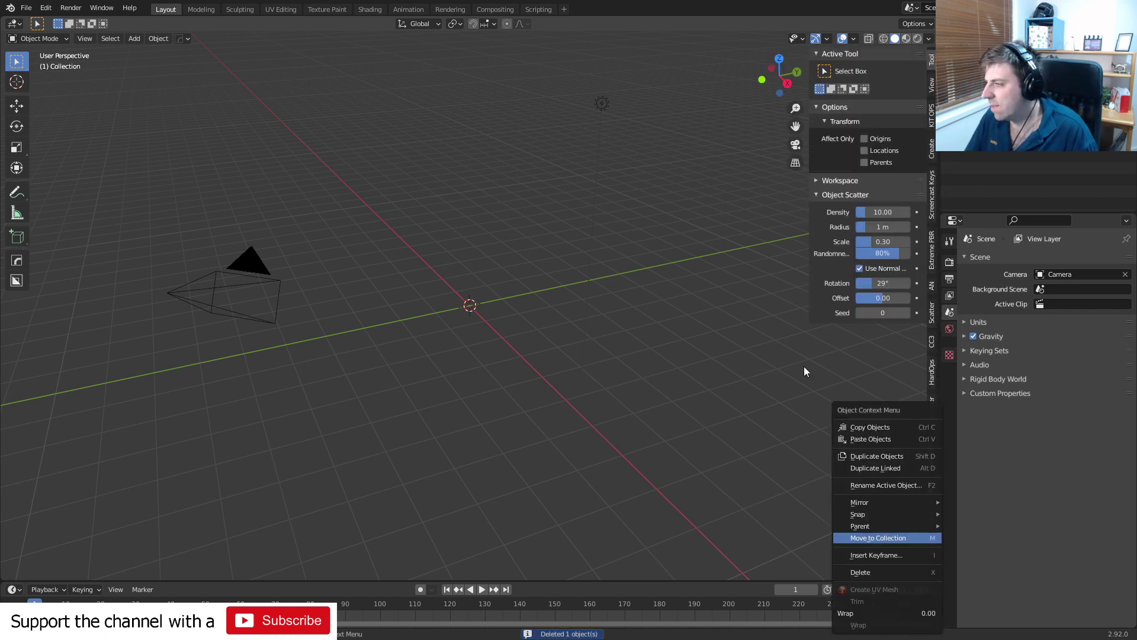
click(932, 345)
click(872, 142)
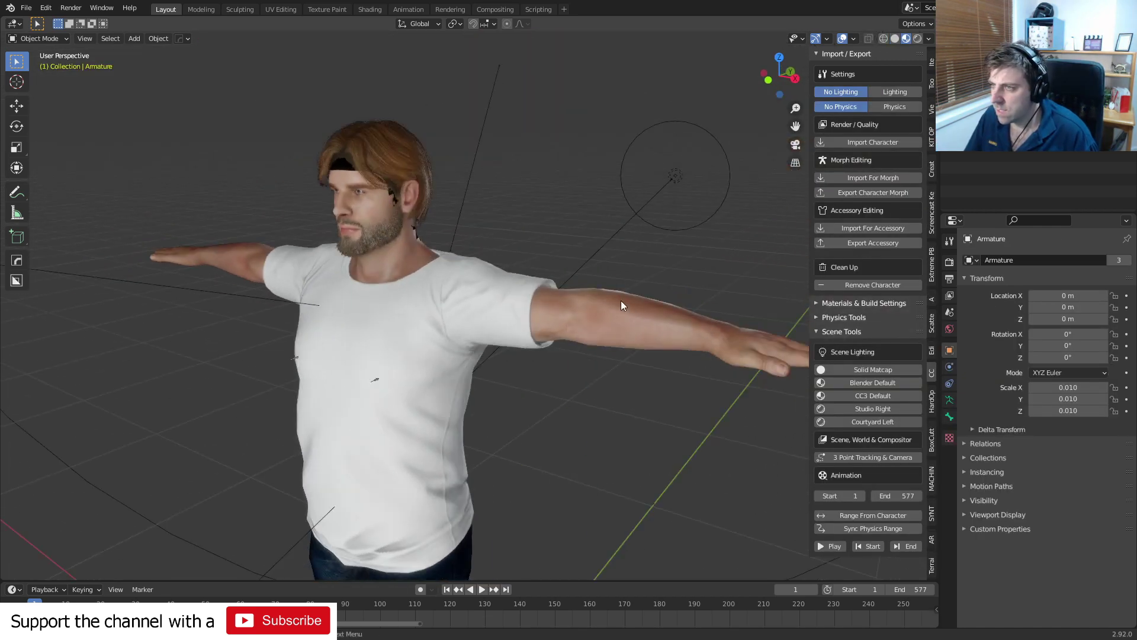
scroll(659, 319, up, 3)
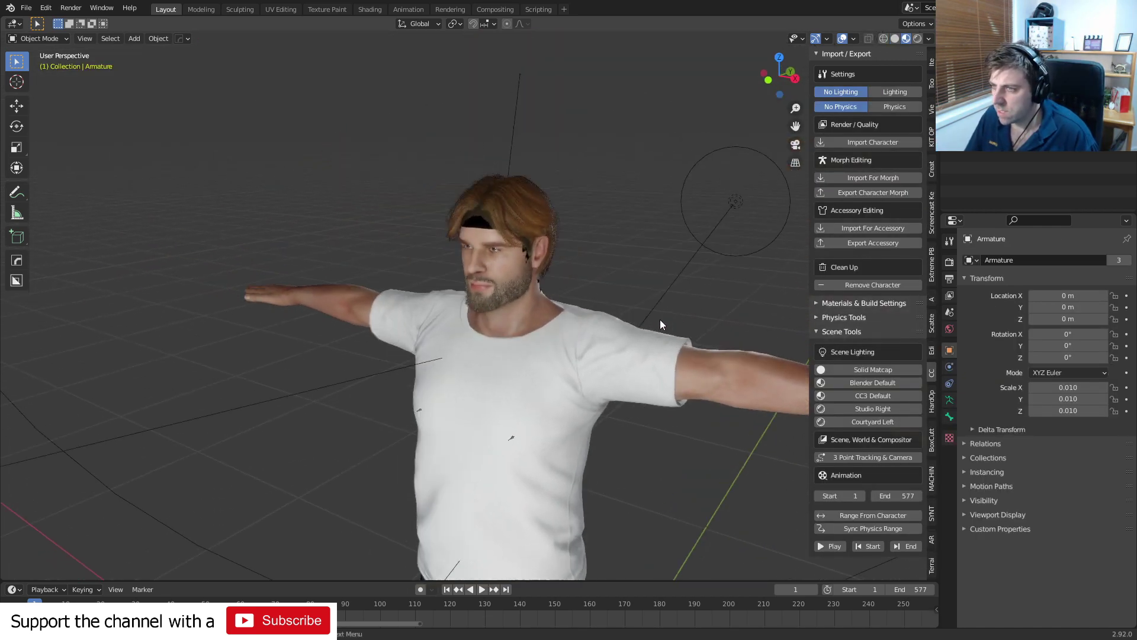
middle_drag(659, 319, 519, 230)
- Set the Center_part_curtains hair material's Blend and Shadow modes to Alpha Hashed
click(484, 166)
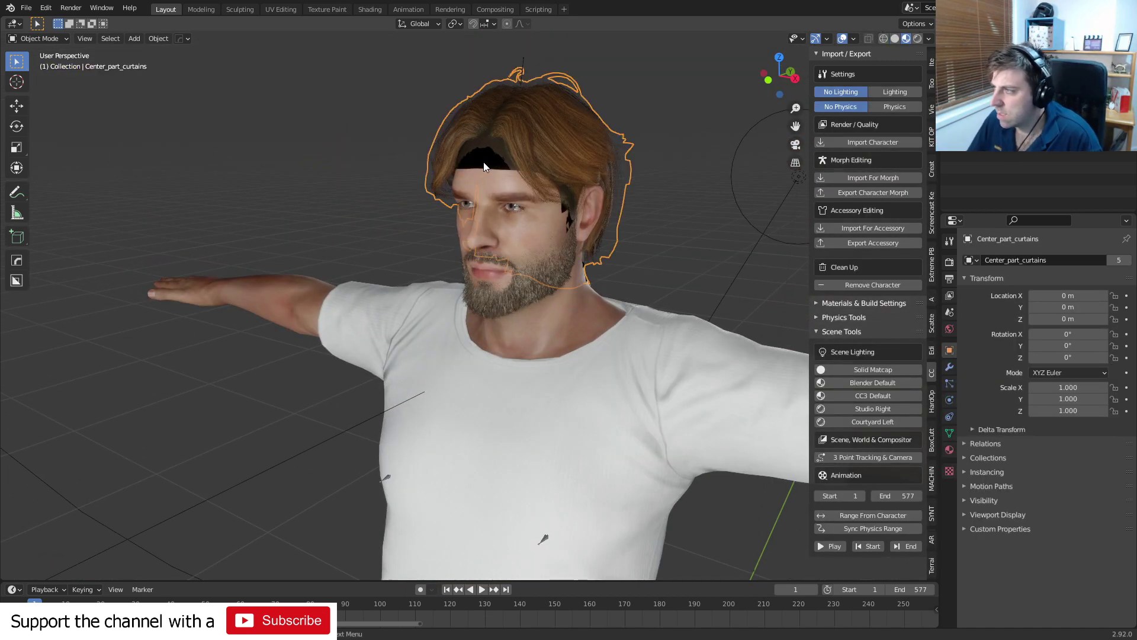
click(950, 450)
scroll(1034, 426, down, 10)
scroll(1032, 541, down, 3)
scroll(1031, 539, up, 4)
scroll(1028, 554, up, 4)
scroll(1018, 292, up, 3)
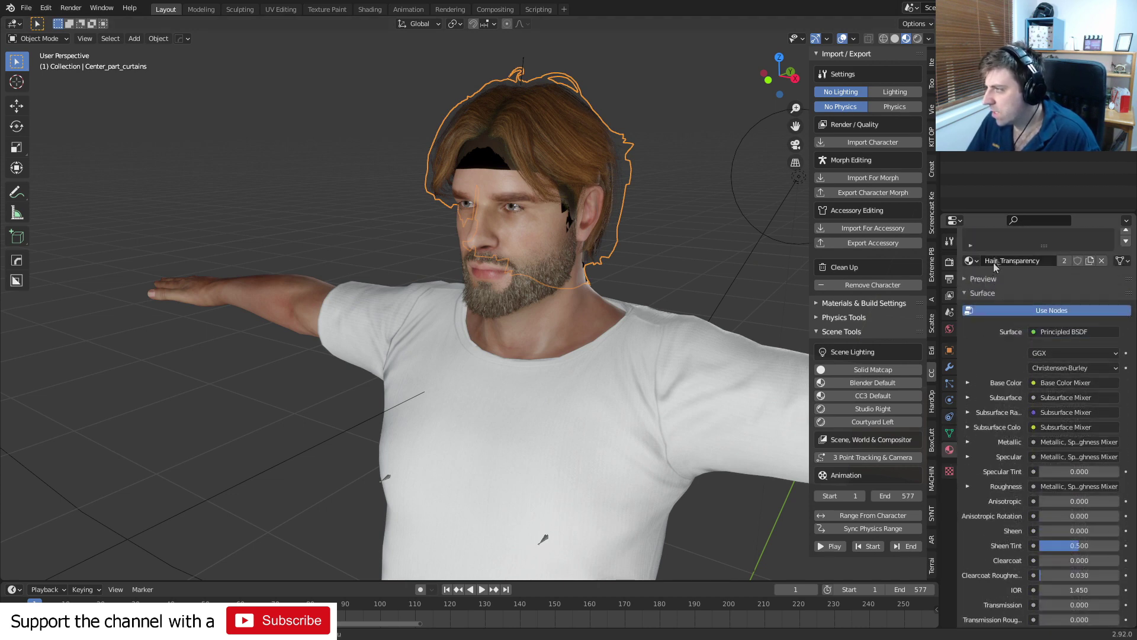
scroll(992, 267, up, 2)
scroll(991, 379, down, 10)
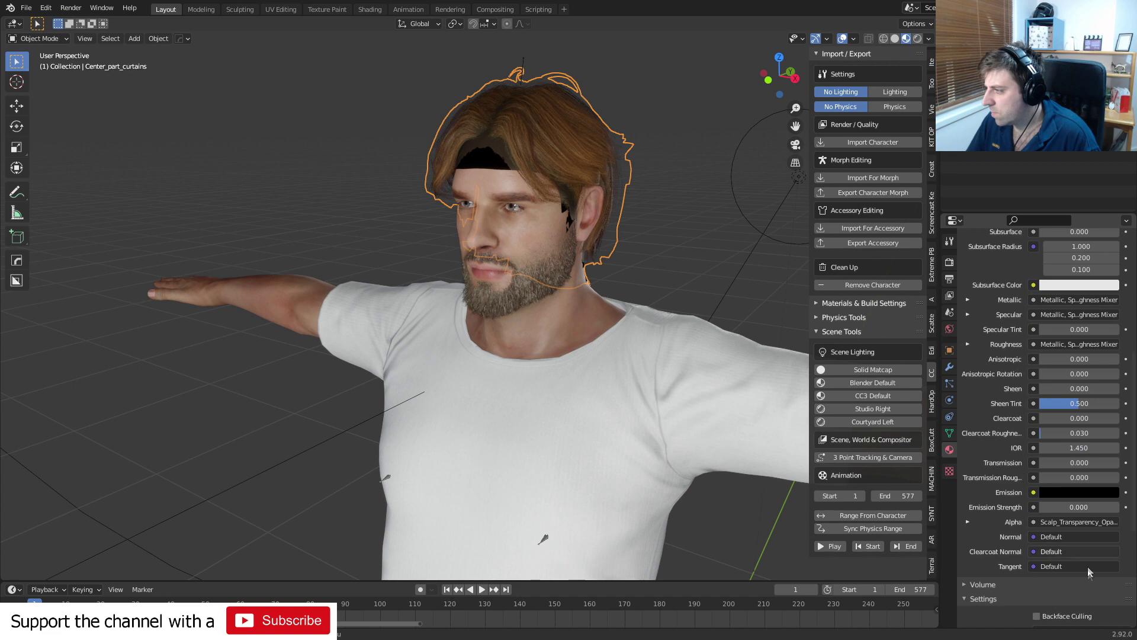
scroll(1089, 571, down, 8)
click(1077, 442)
click(1077, 481)
click(1073, 454)
click(1071, 505)
- Orbit and pan the view to inspect the fixed hair and re-centre the character
mouse_move(664, 311)
middle_down()
mouse_move(596, 289)
mouse_move(492, 309)
mouse_move(305, 315)
mouse_move(451, 285)
mouse_move(522, 305)
middle_up()
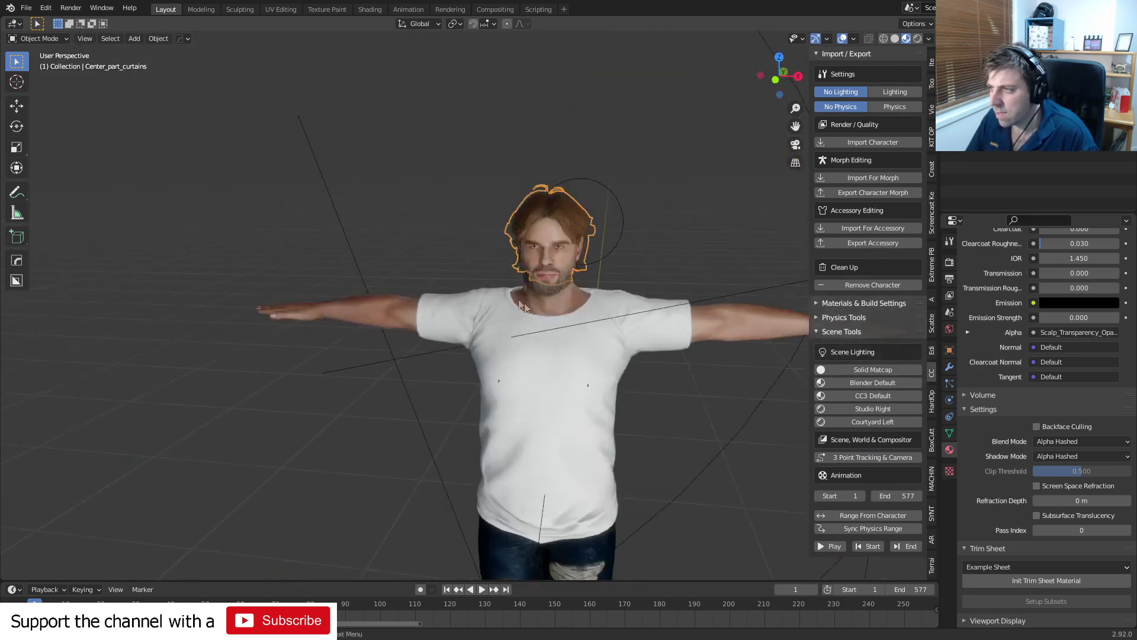
scroll(648, 375, down, 5)
scroll(587, 325, up, 2)
scroll(554, 352, up, 3)
scroll(555, 352, down, 5)
mouse_move(521, 444)
shift+middle_down()
mouse_move(550, 357)
mouse_move(506, 363)
shift+middle_up()
key(shift+a)
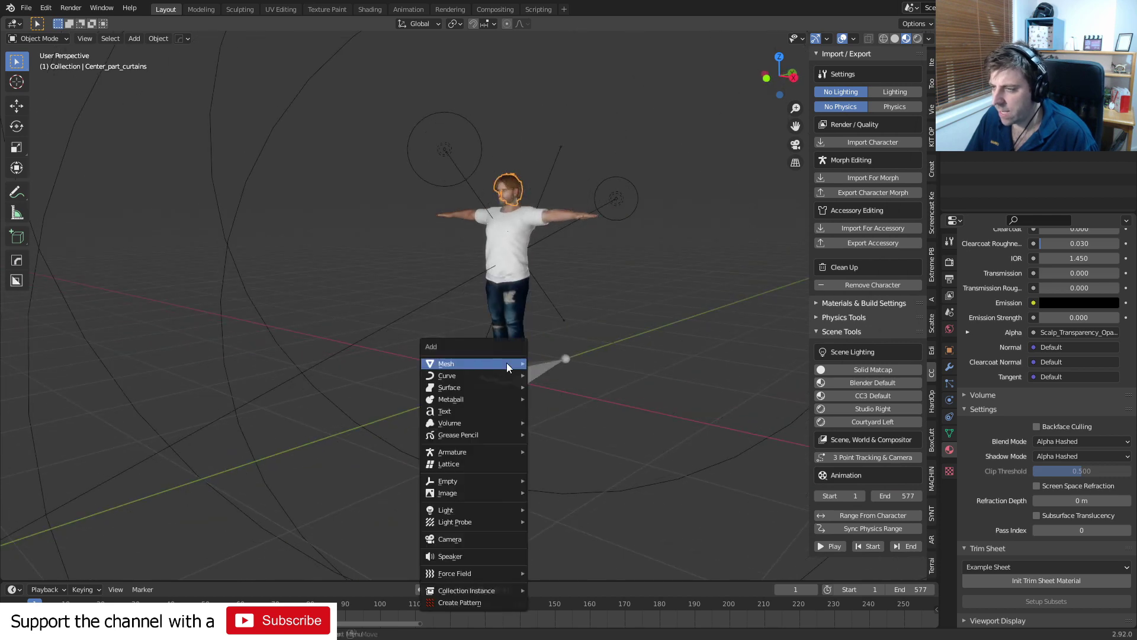
- Add a camera at head height, rotate it 90° on X, and frame the face
click(492, 539)
middle_drag(552, 452, 507, 445)
key(KP_3)
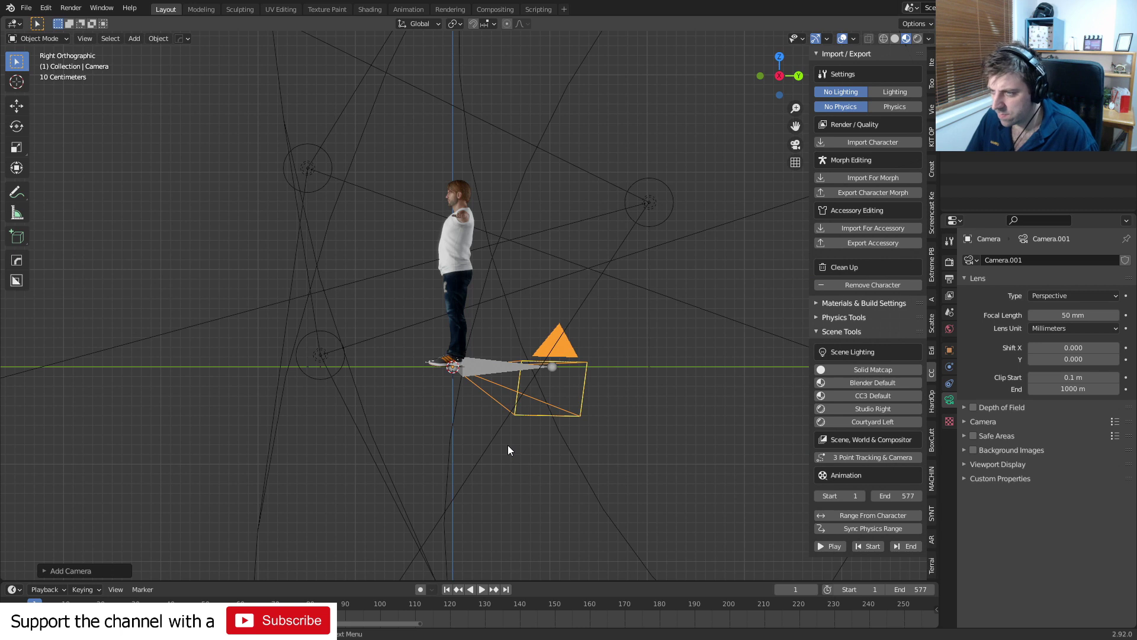
key(g)
click(356, 219)
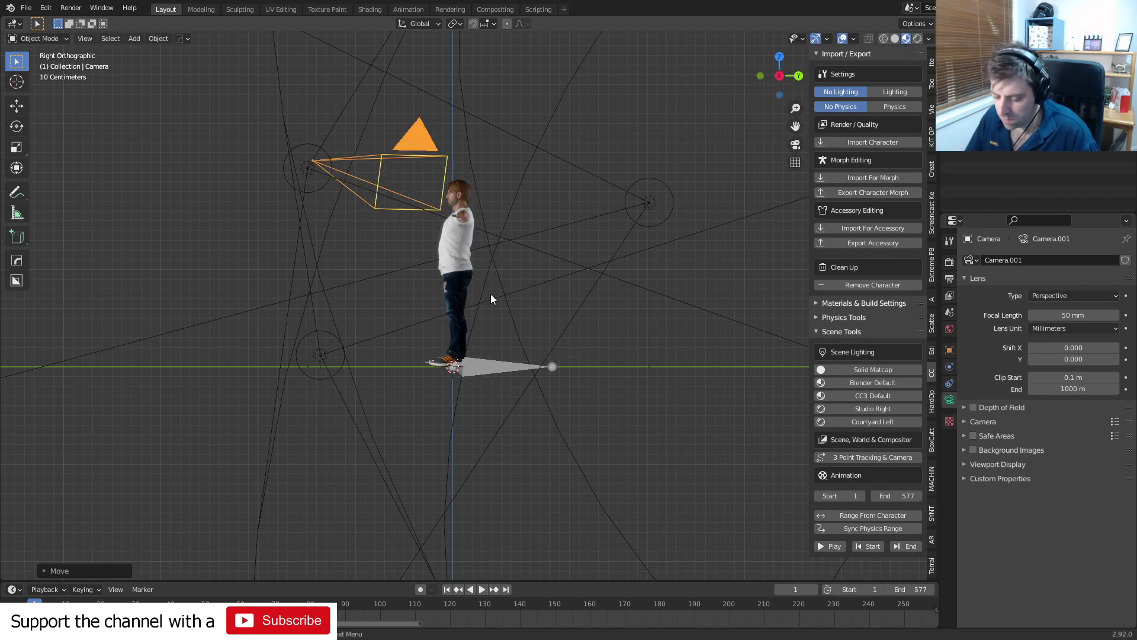
text(rx)
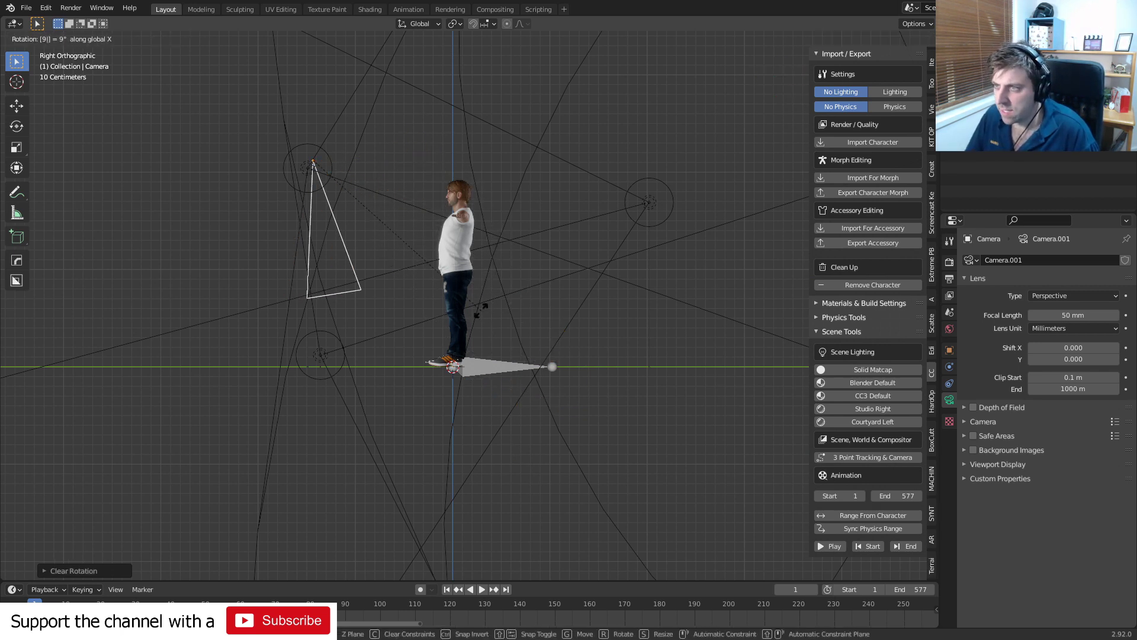
text(90)
key(Return)
key(KP_0)
key(g)
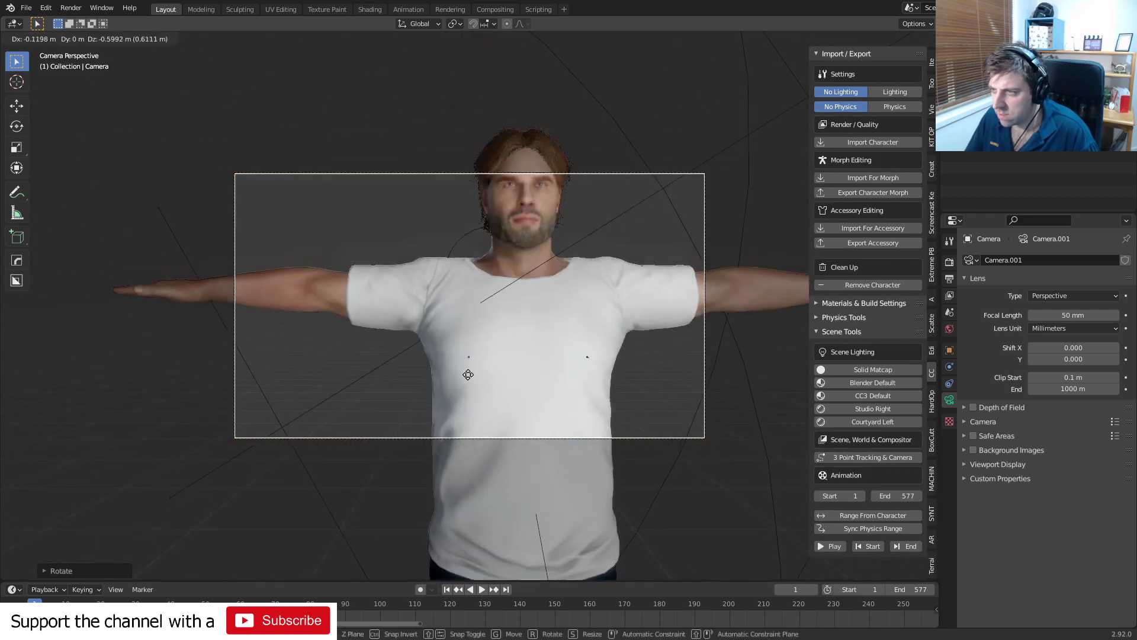
click(608, 412)
- Play the animation, select the camera, and preview the scene in rendered shading
key(space)
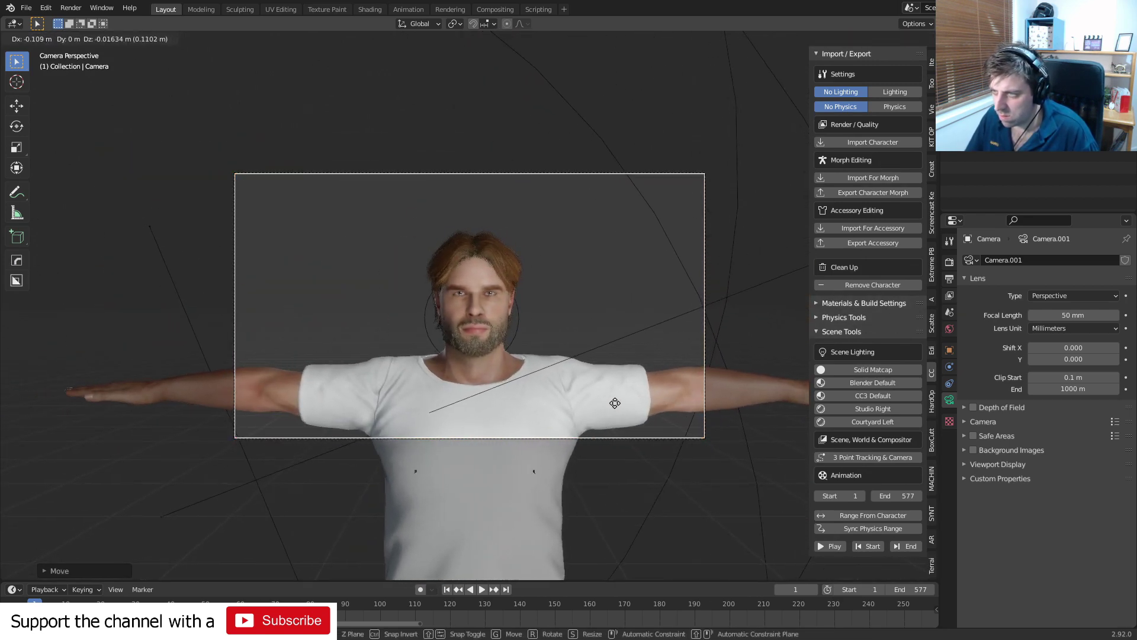
key(Home)
scroll(455, 462, down, 3)
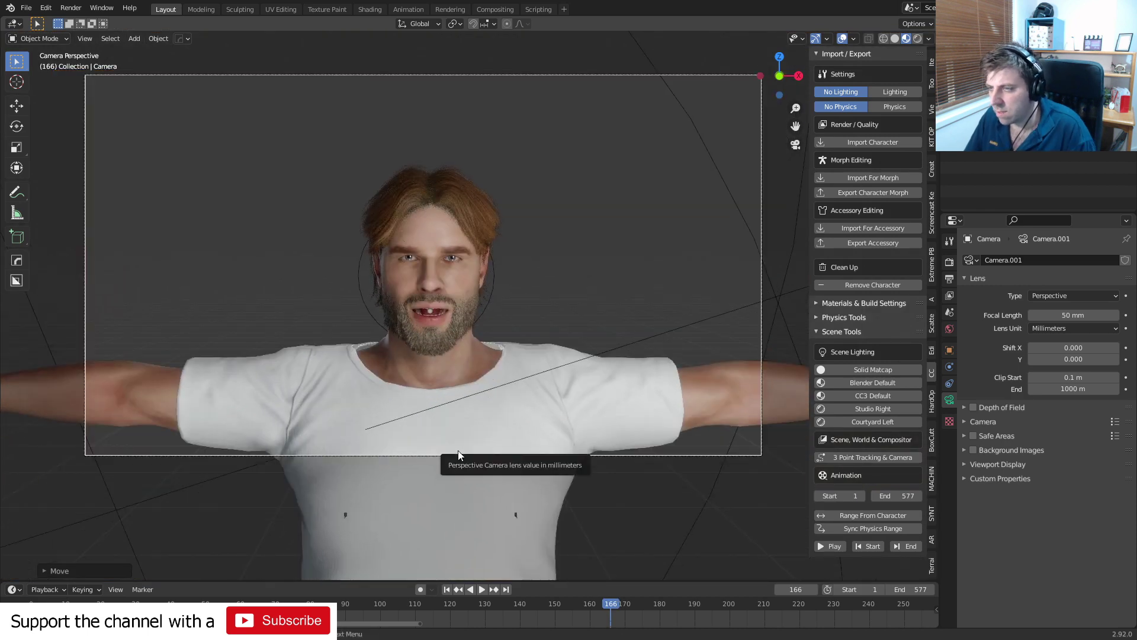
click(488, 456)
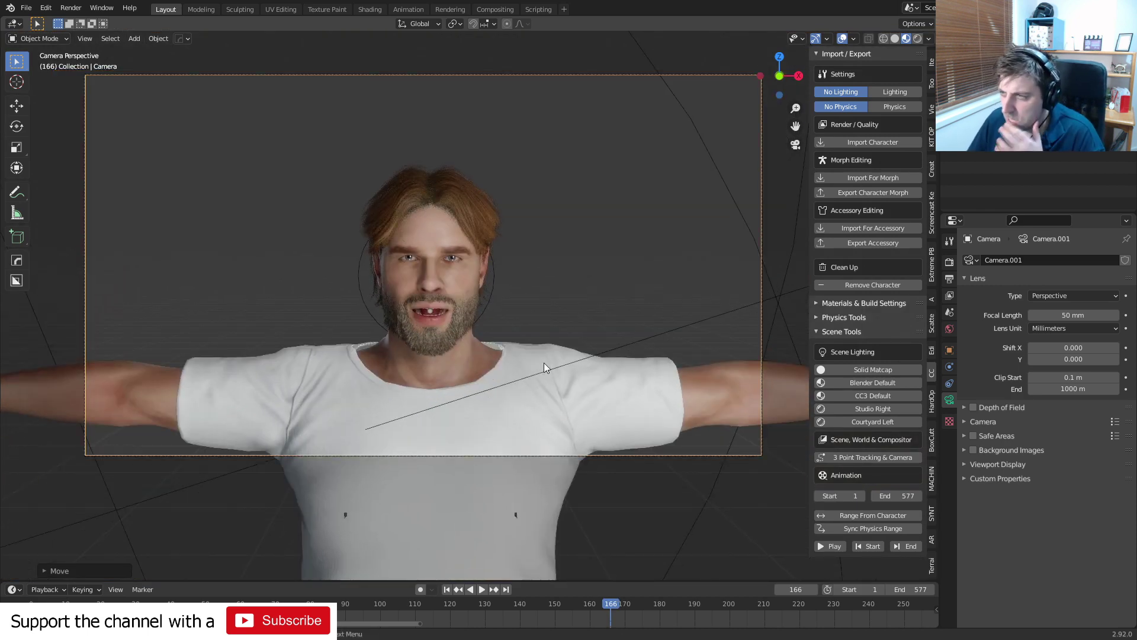
click(918, 39)
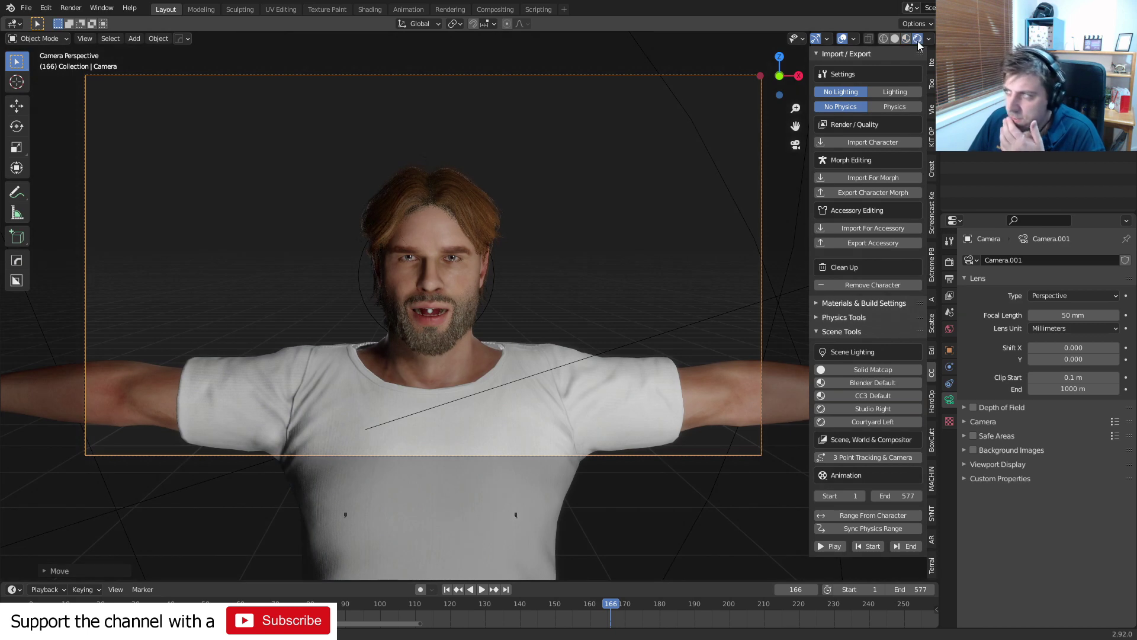
scroll(462, 391, up, 2)
scroll(462, 391, up, 2)
scroll(462, 389, down, 2)
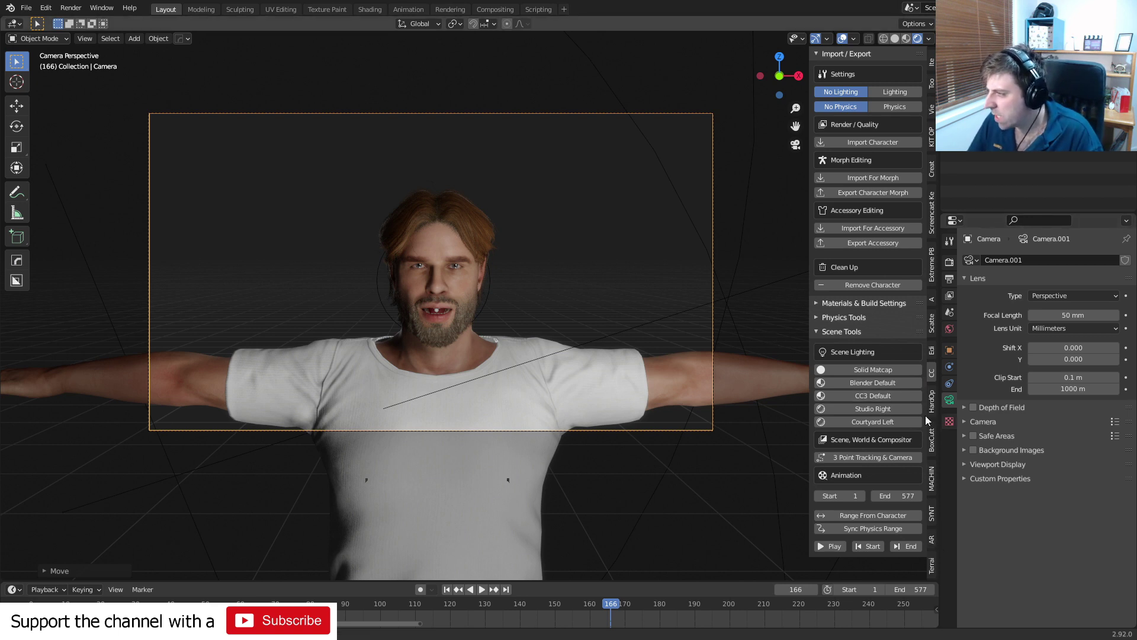
click(933, 298)
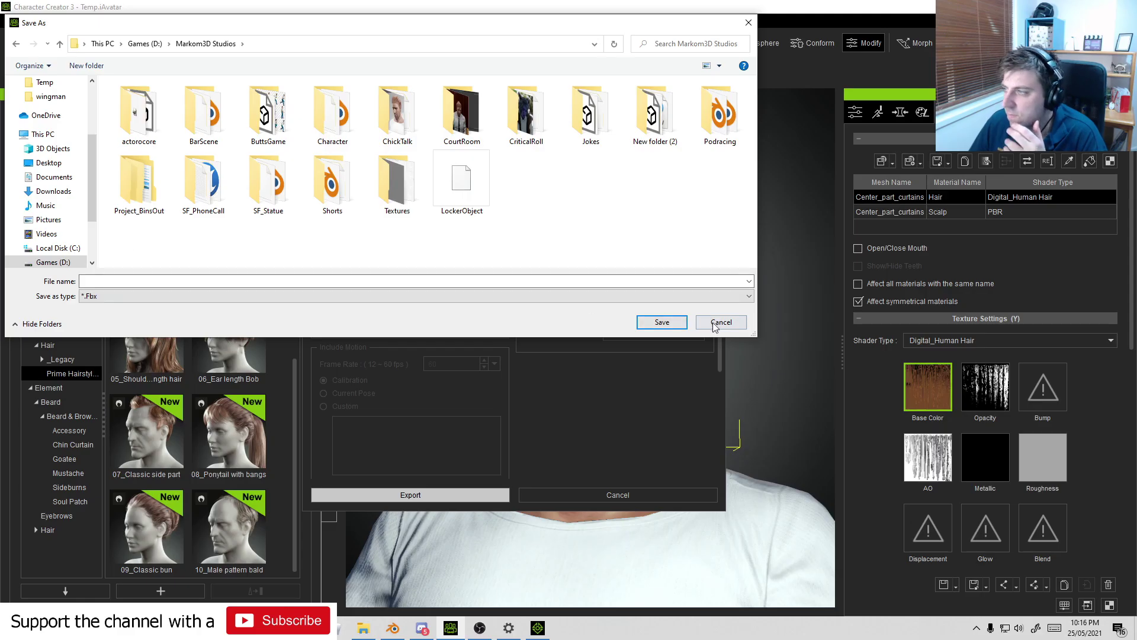
click(682, 318)
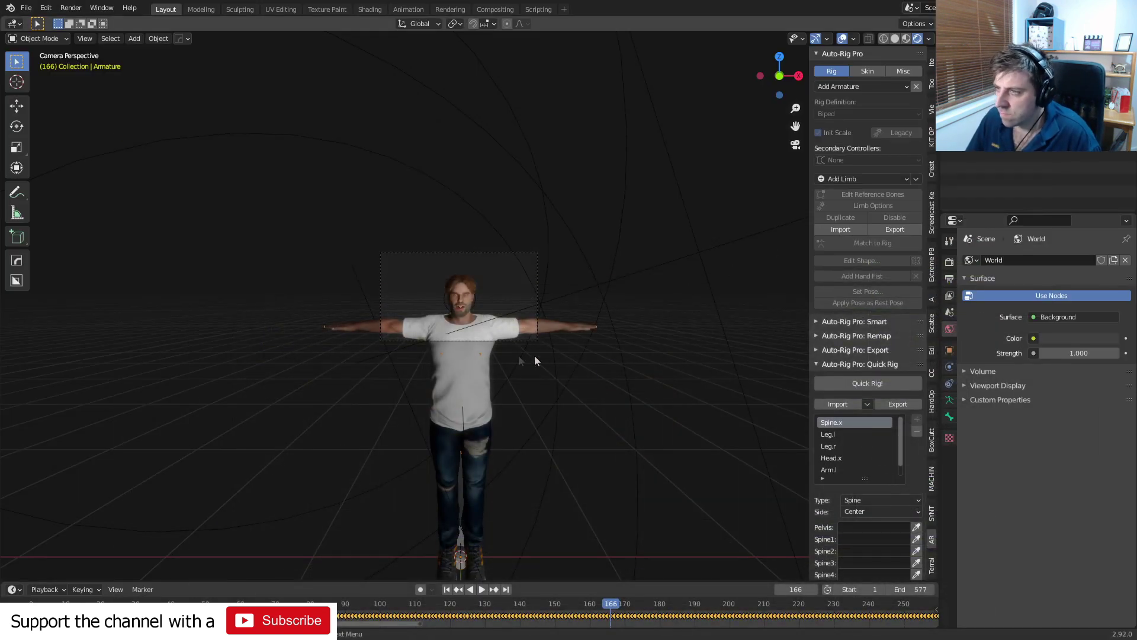
scroll(535, 360, up, 2)
scroll(506, 319, up, 3)
- Switch to wireframe, select the armature, and enter Pose Mode in front view
key(z)
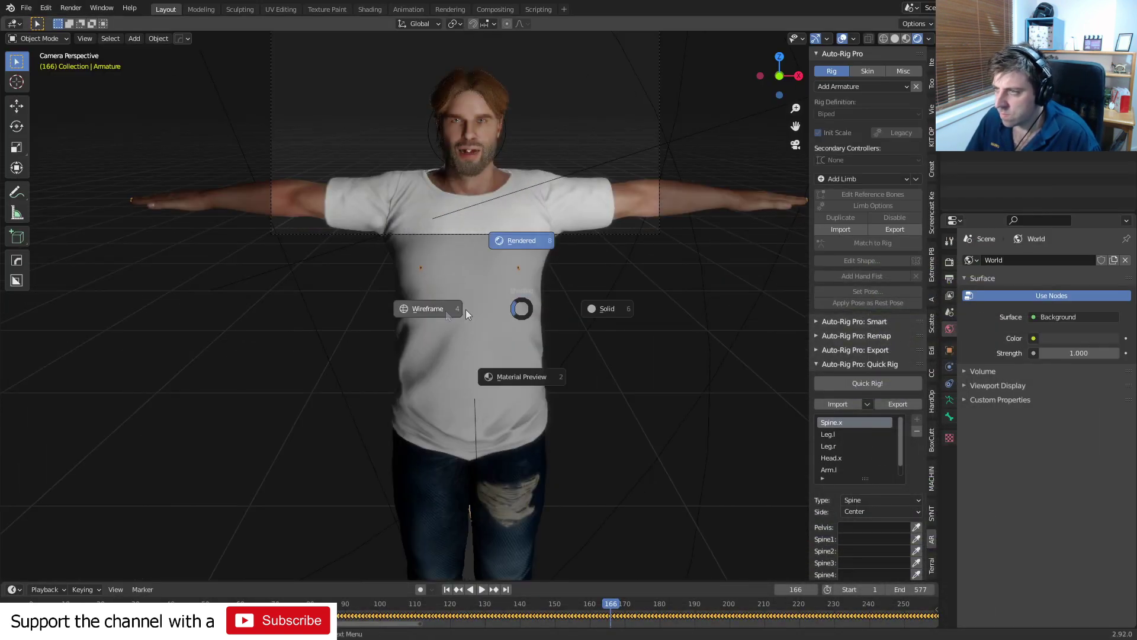
click(456, 367)
click(517, 268)
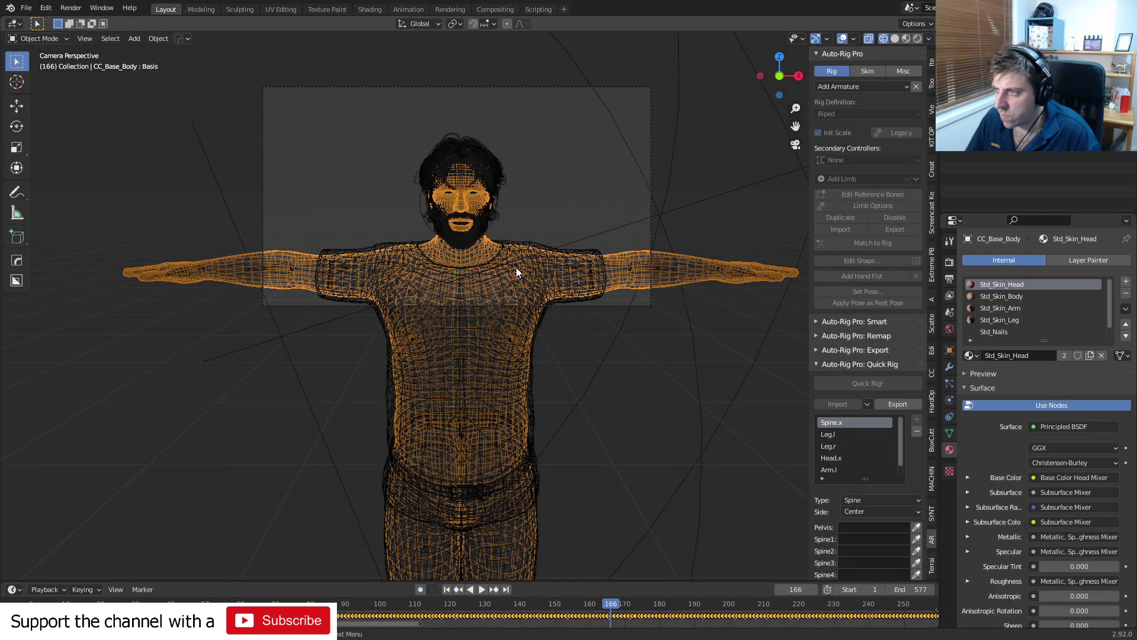
click(503, 269)
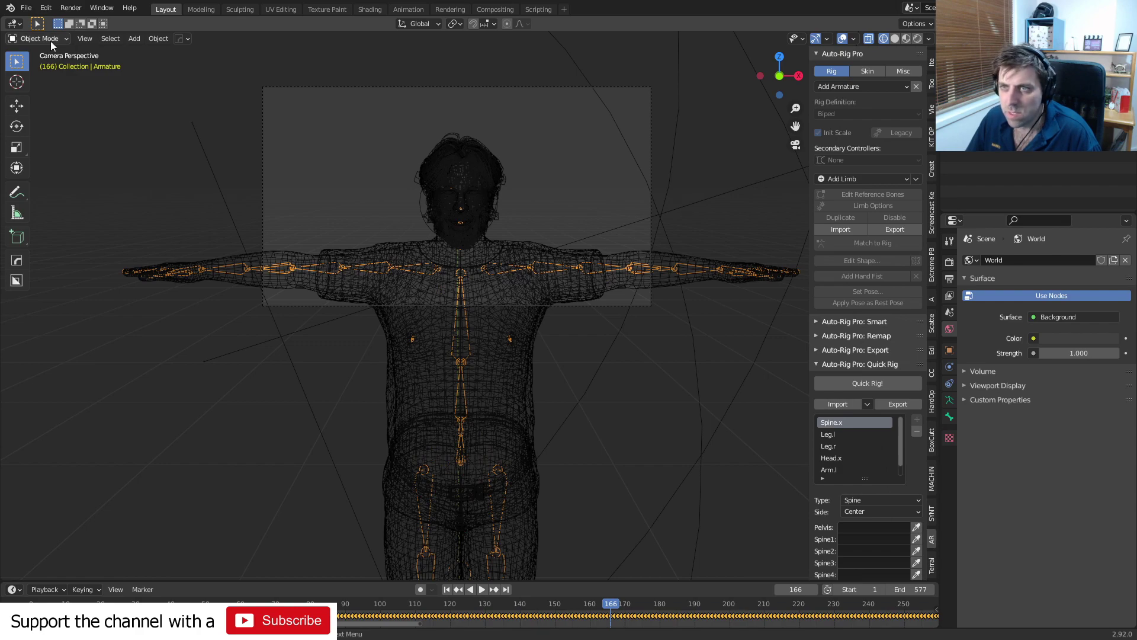
click(51, 39)
click(45, 81)
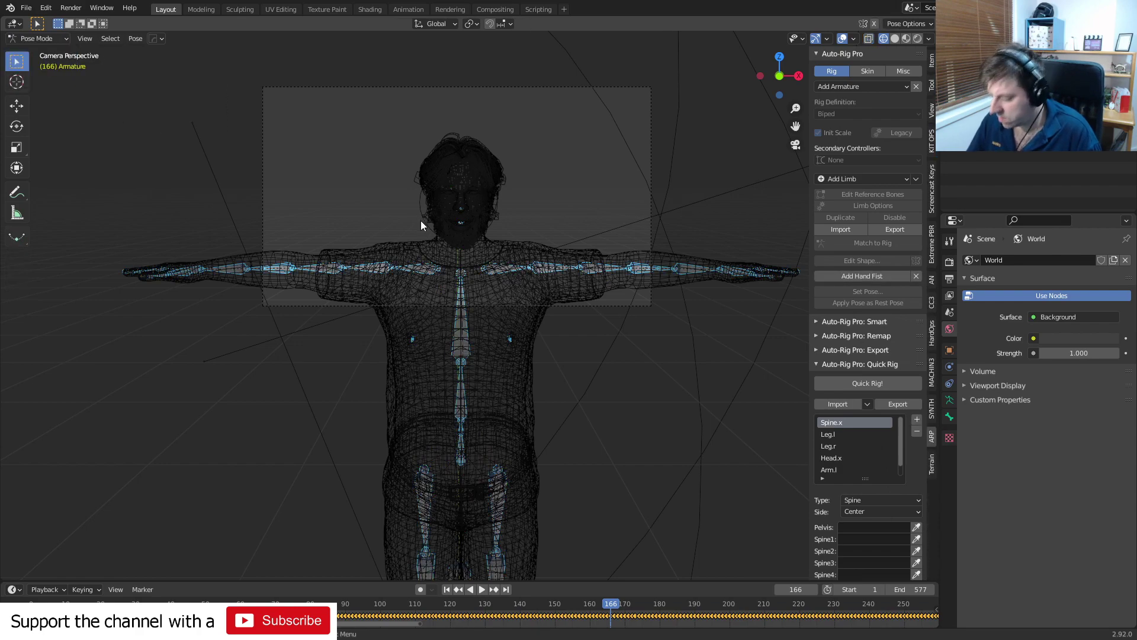
key(KP_1)
scroll(461, 367, up, 3)
- Rotate the left clavicle and upper arm to lower the left shoulder and arm
click(541, 386)
key(r)
click(549, 415)
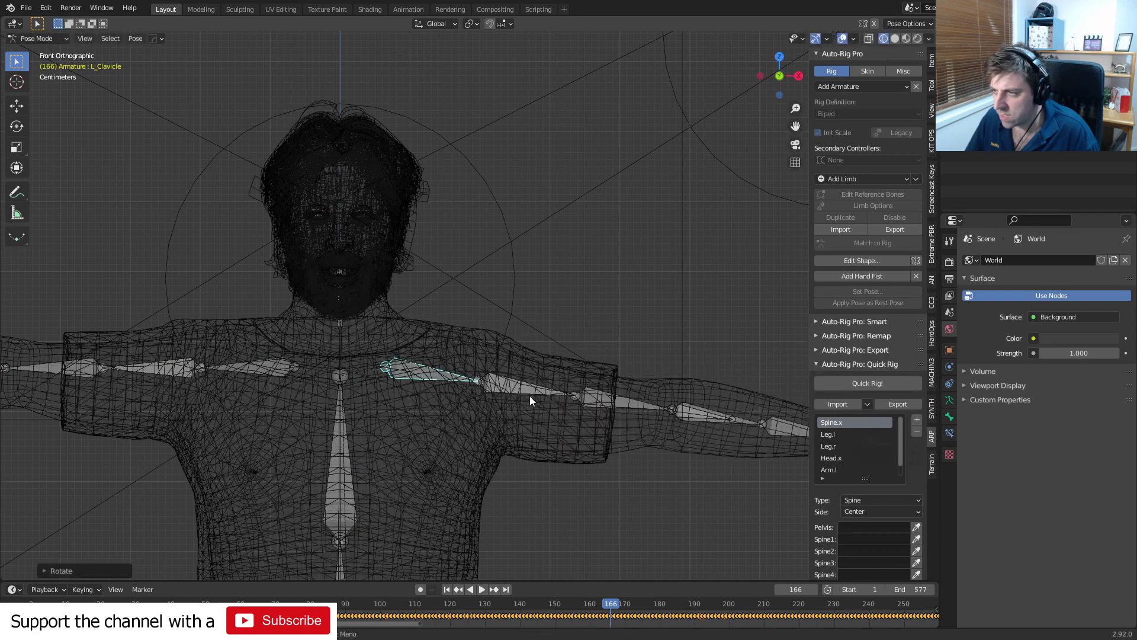
click(529, 396)
key(r)
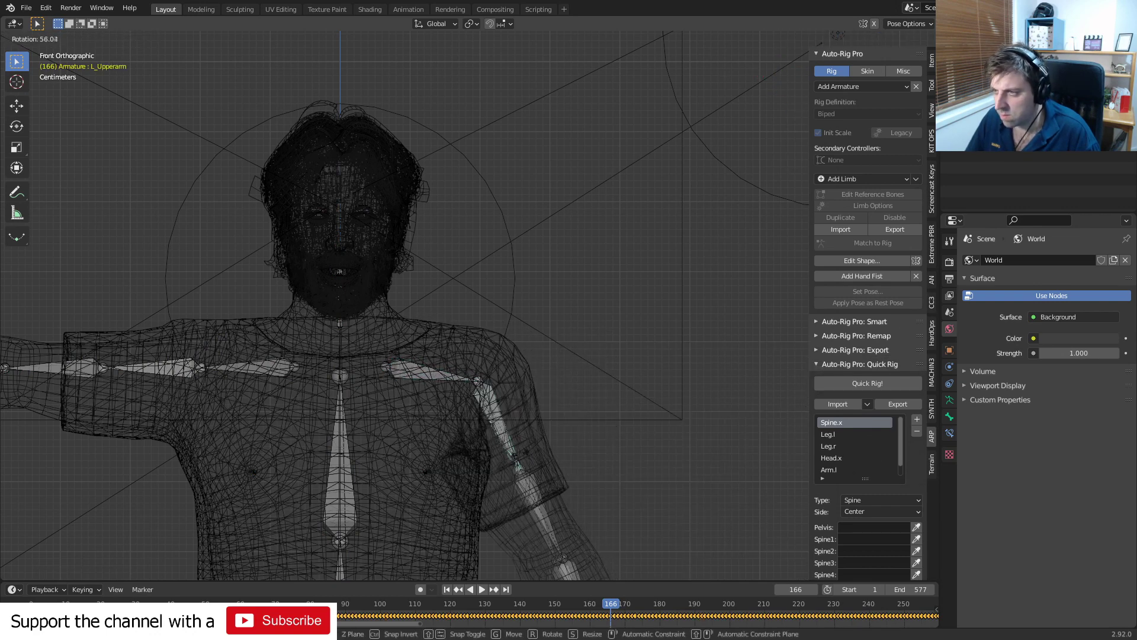
click(438, 383)
key(r)
click(496, 431)
key(r)
click(456, 400)
shift+middle_drag(456, 400, 419, 356)
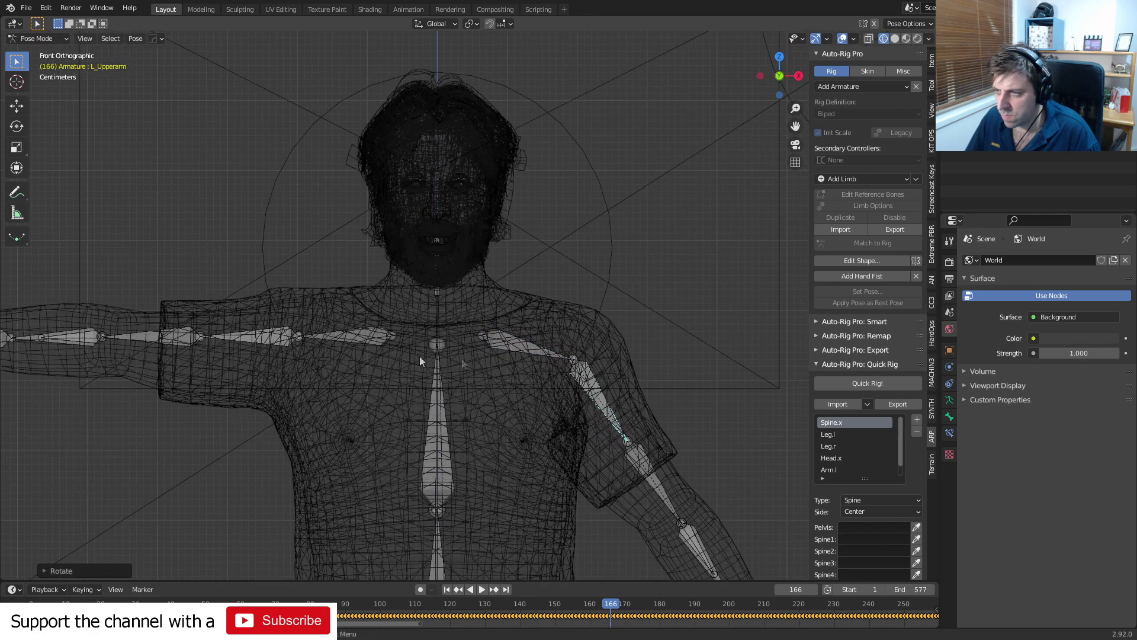
- Rotate the right clavicle and upper arm to bring the right arm beside the body
click(351, 339)
key(r)
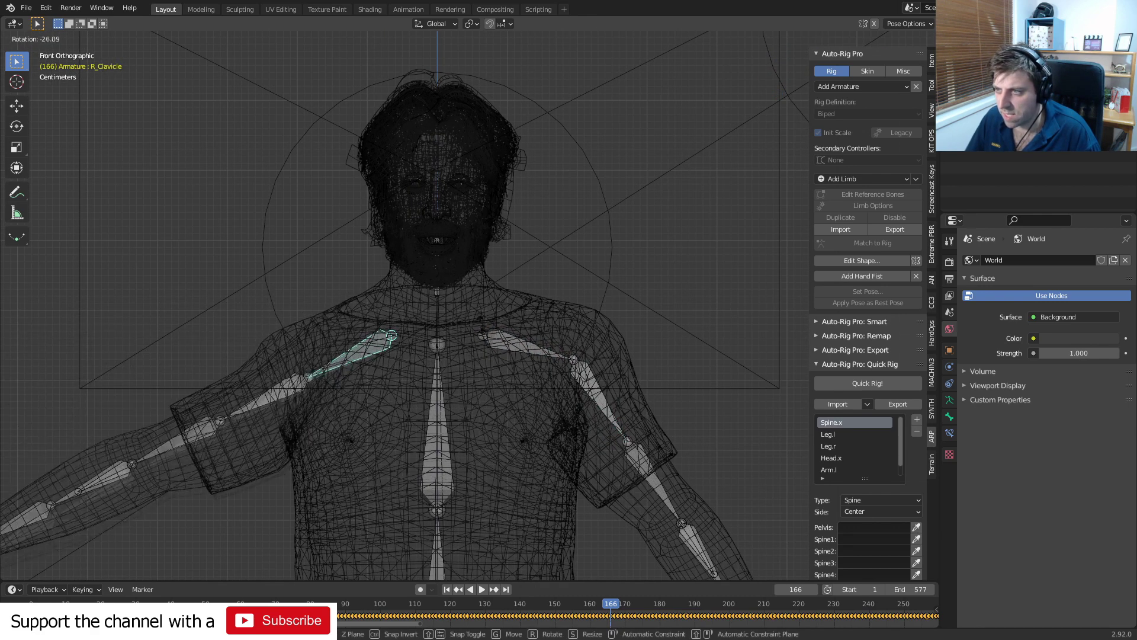
click(289, 371)
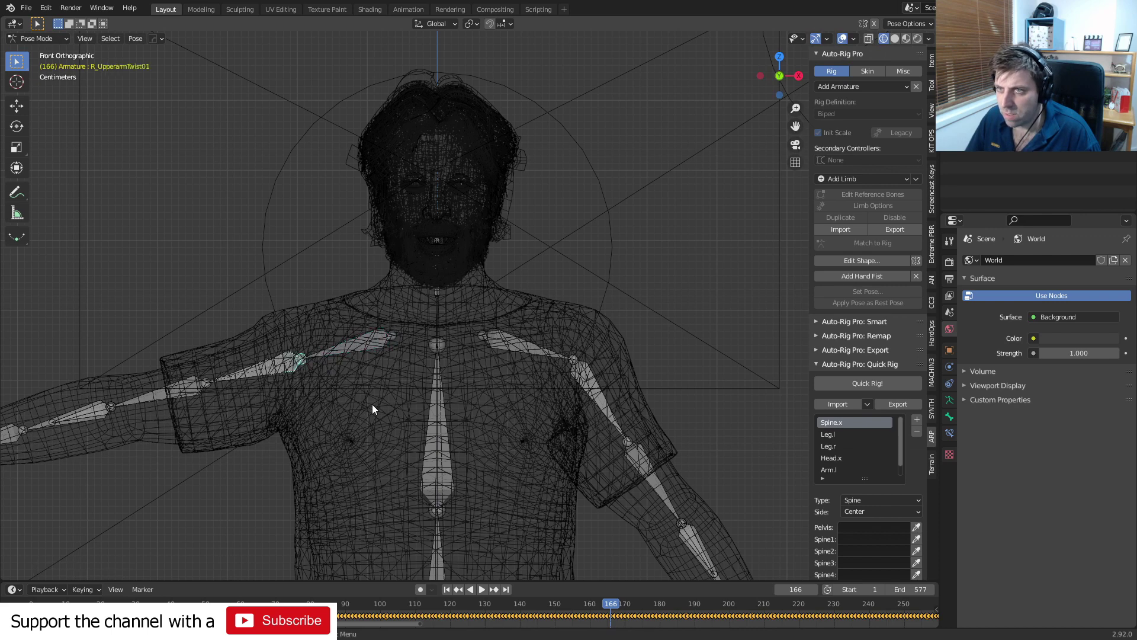
click(290, 371)
key(r)
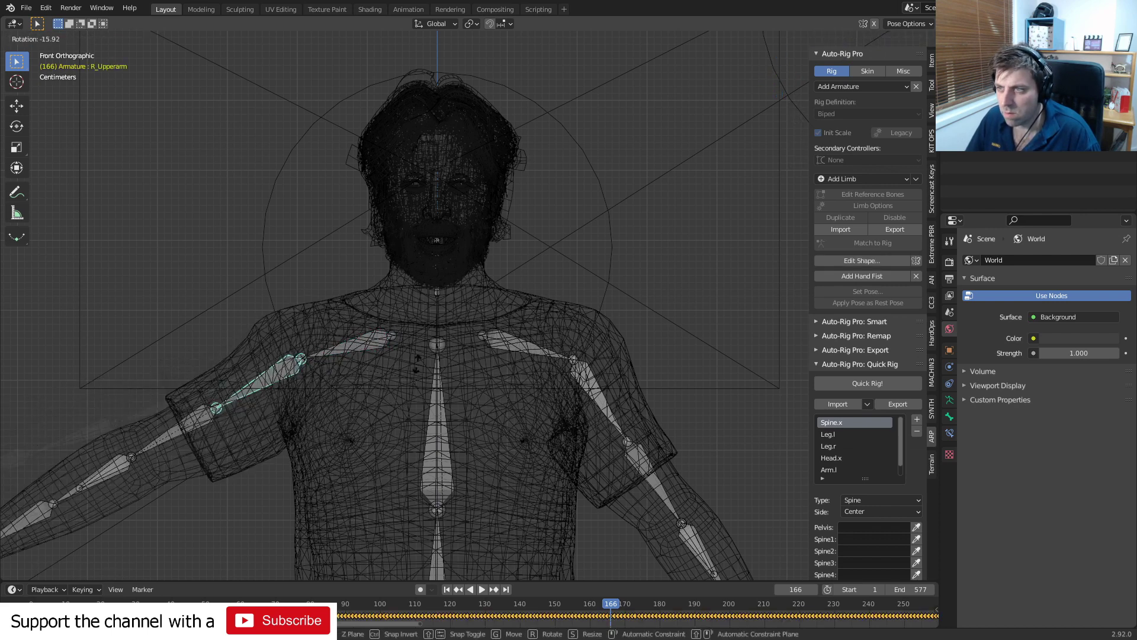
click(420, 313)
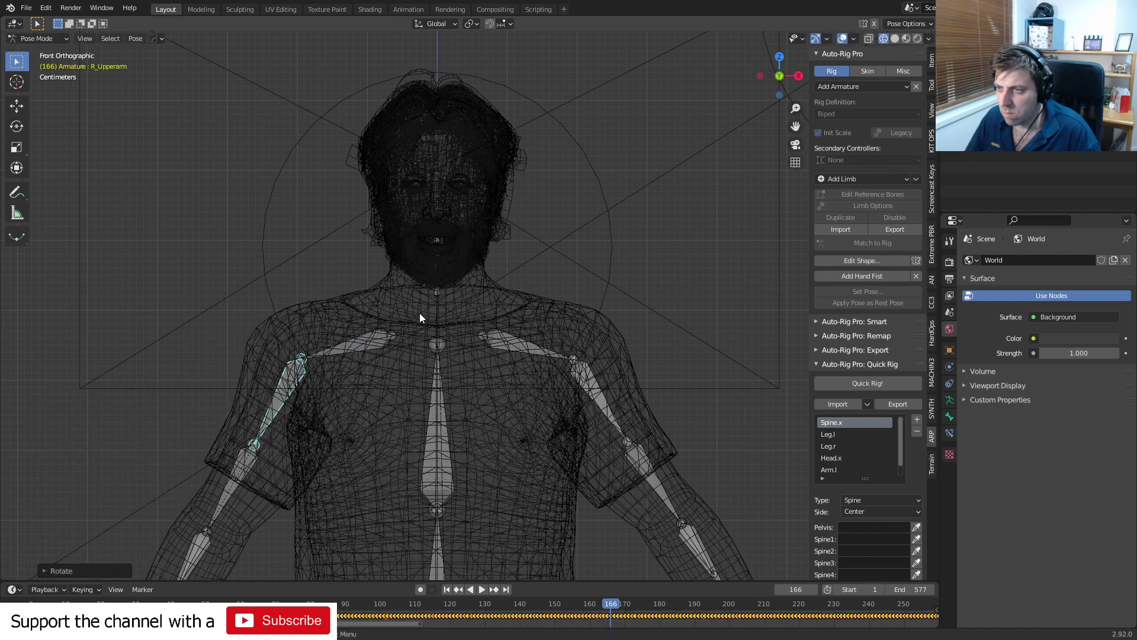
key(KP_0)
- Check the pose in solid shading, then re-rotate the left clavicle around Z in wireframe
key(z)
click(493, 314)
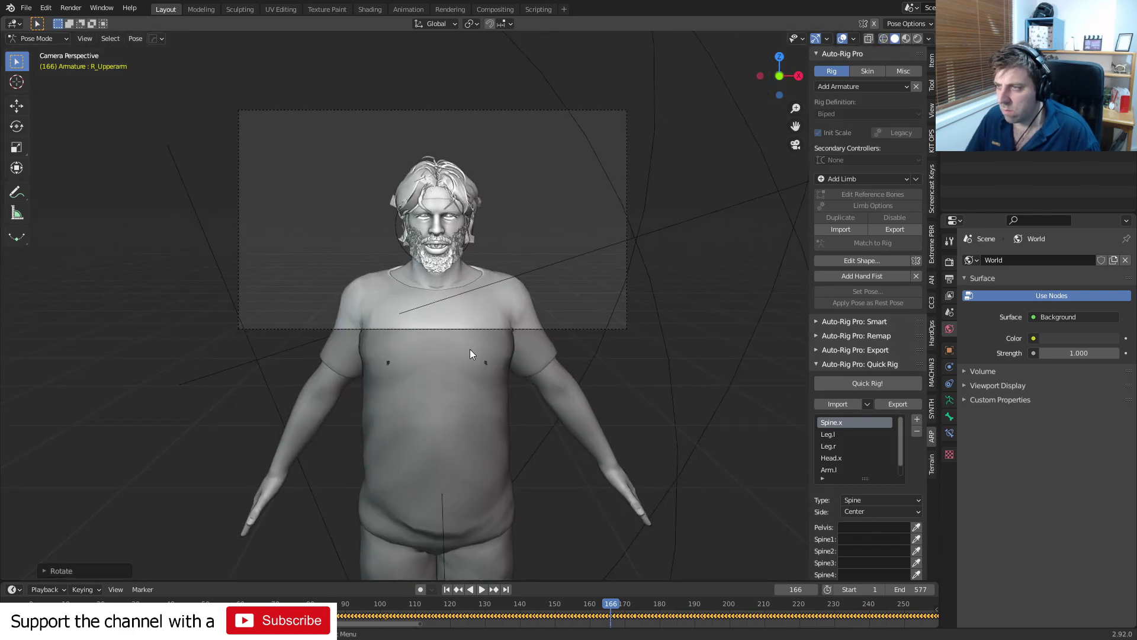
middle_drag(464, 350, 408, 401)
key(z)
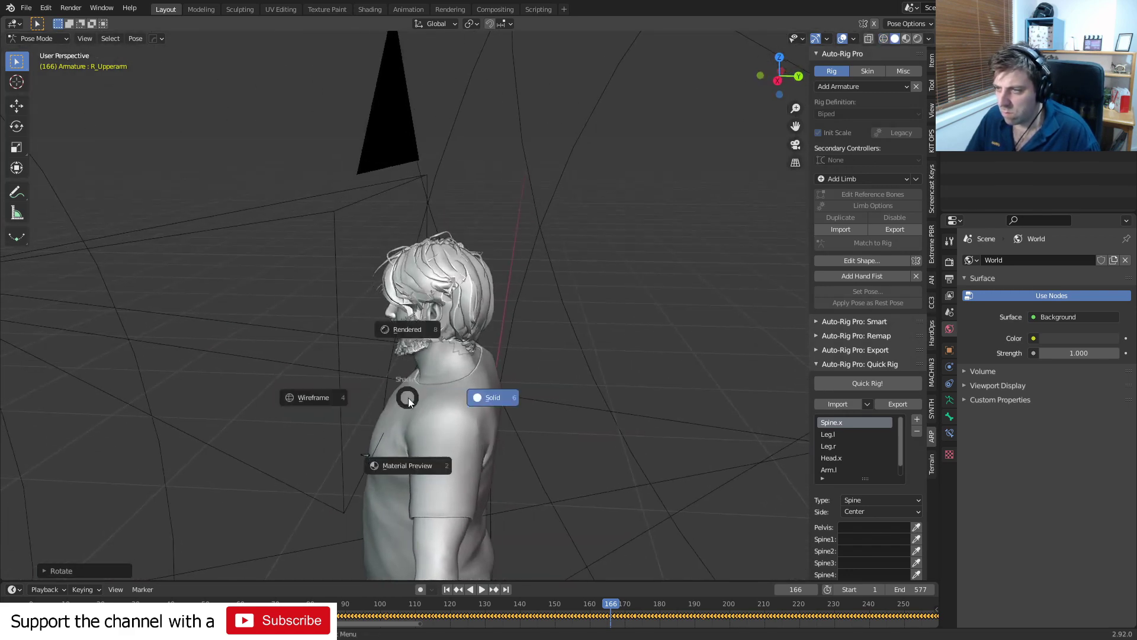
key(w)
click(465, 410)
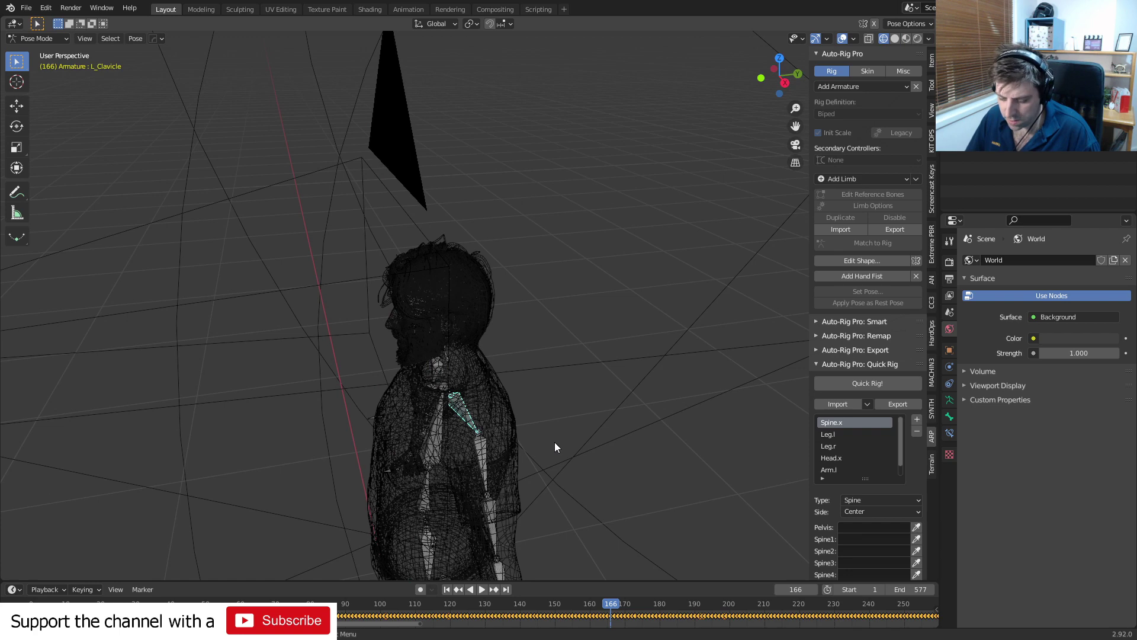
key(r)
key(z)
click(461, 411)
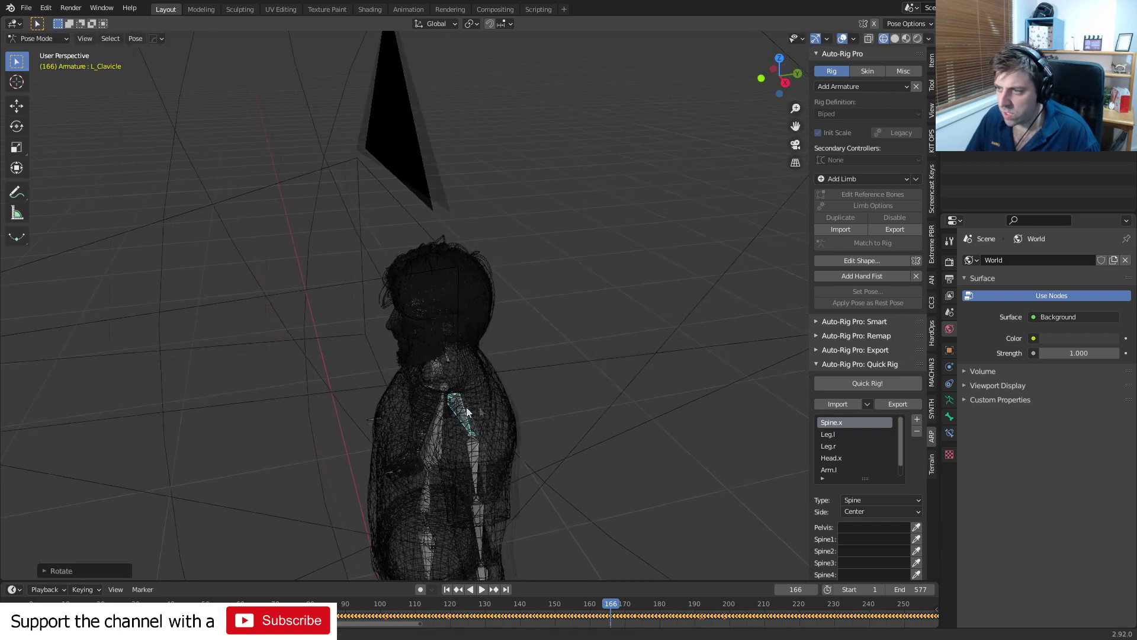
- Rotate the right clavicle around the global Z axis
middle_drag(460, 412, 416, 387)
click(415, 387)
key(r)
key(z)
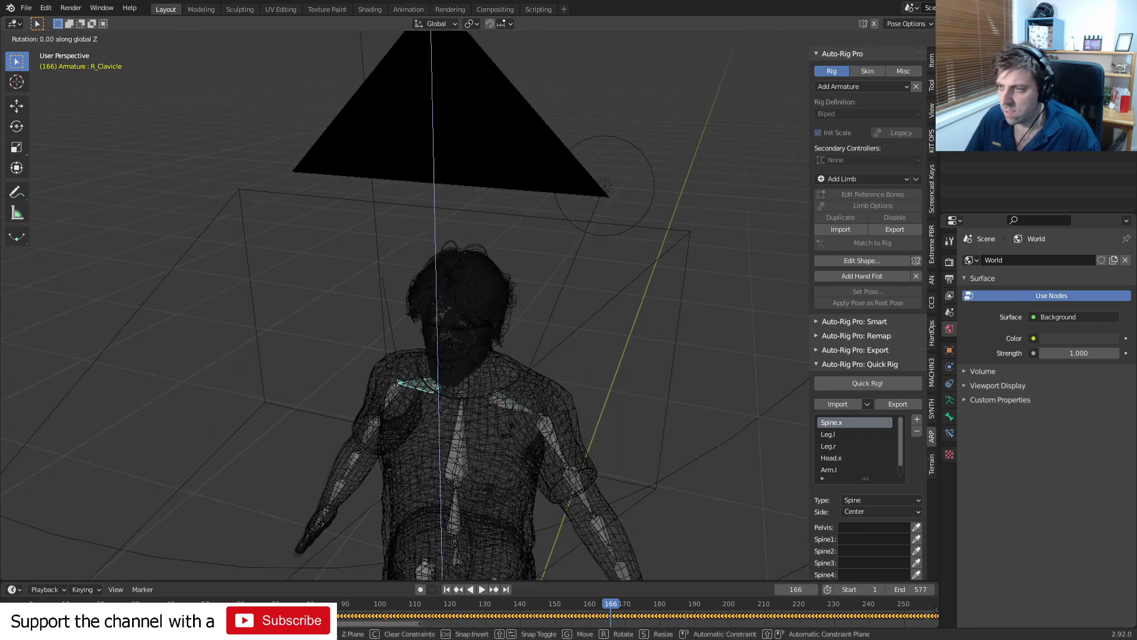
click(528, 421)
- Return to solid shading in front view and play the animation from around frame 100
key(KP_0)
key(z)
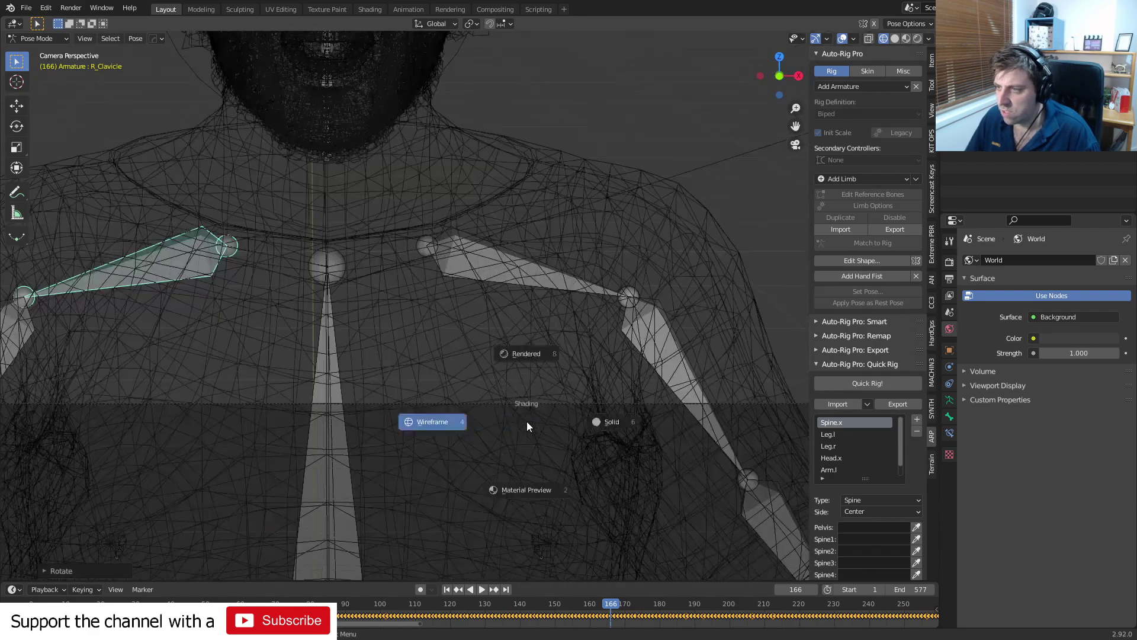
key(6)
scroll(536, 379, down, 3)
scroll(473, 312, down, 2)
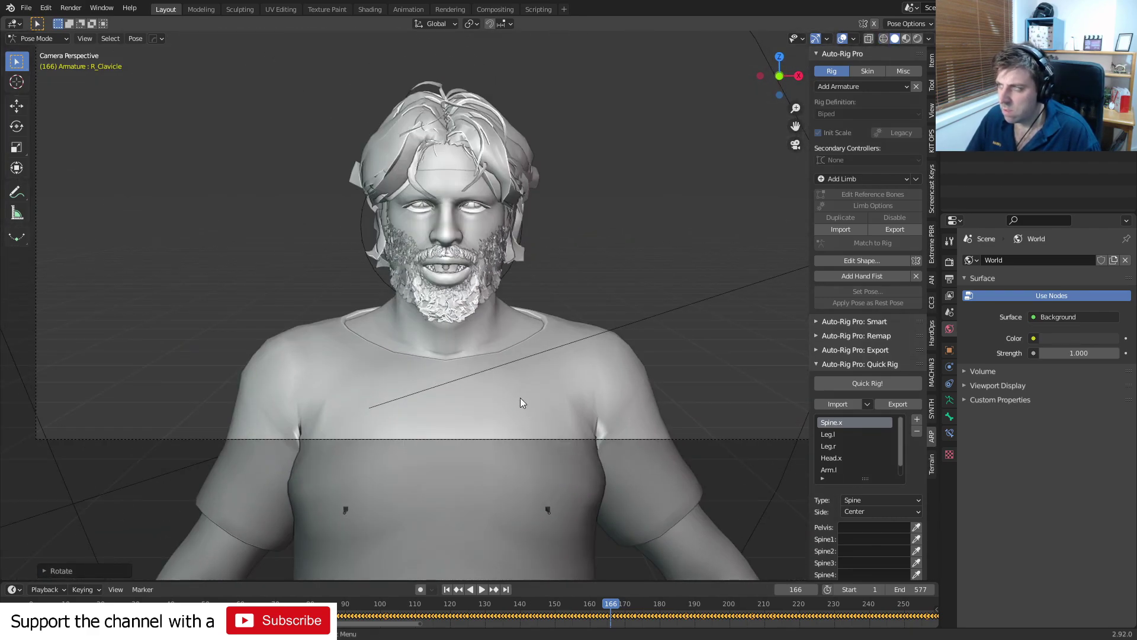
key(KP_1)
drag(386, 606, 415, 602)
key(space)
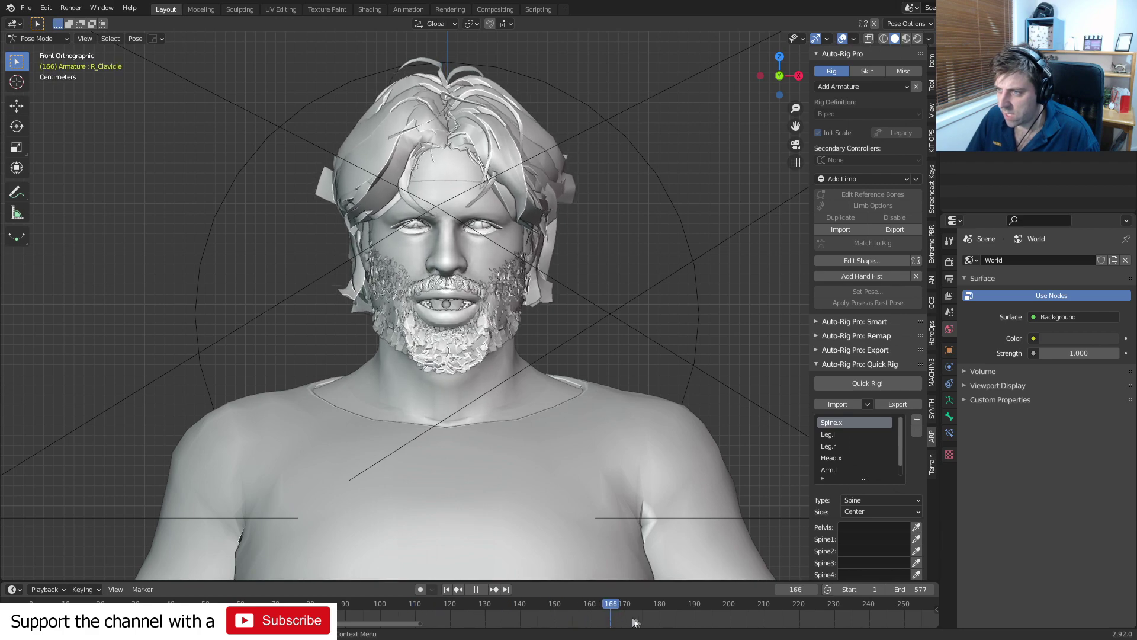
- Show the textured character in rendered shading and replay the animation from the start to frame 10
key(space)
key(grave)
click(613, 439)
key(KP_1)
key(z)
click(664, 438)
click(918, 38)
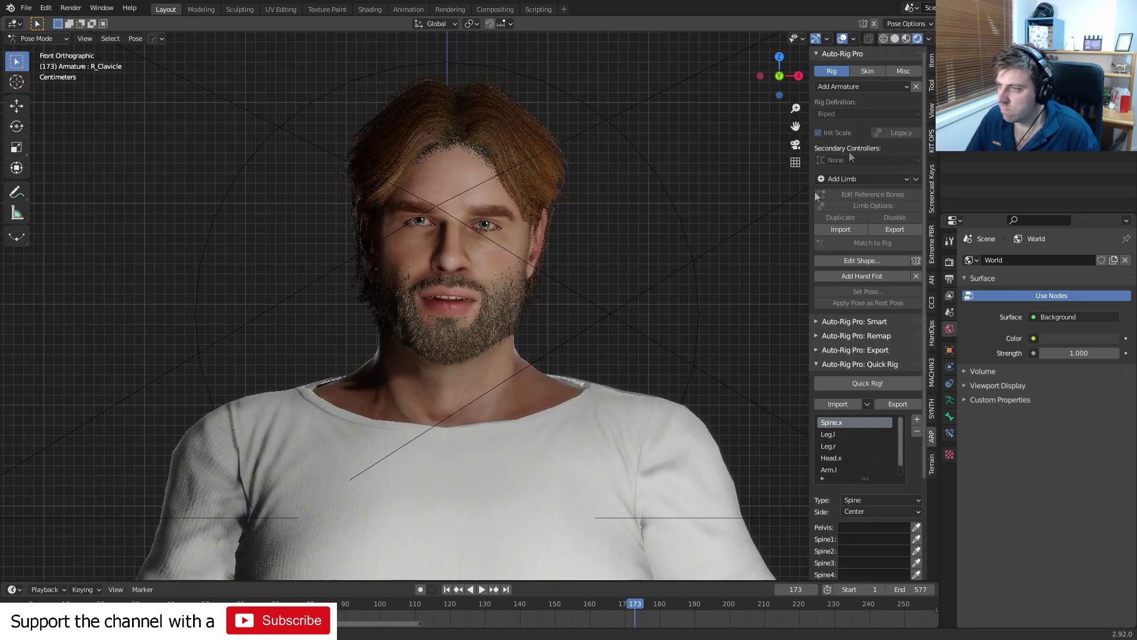
scroll(439, 481, down, 1)
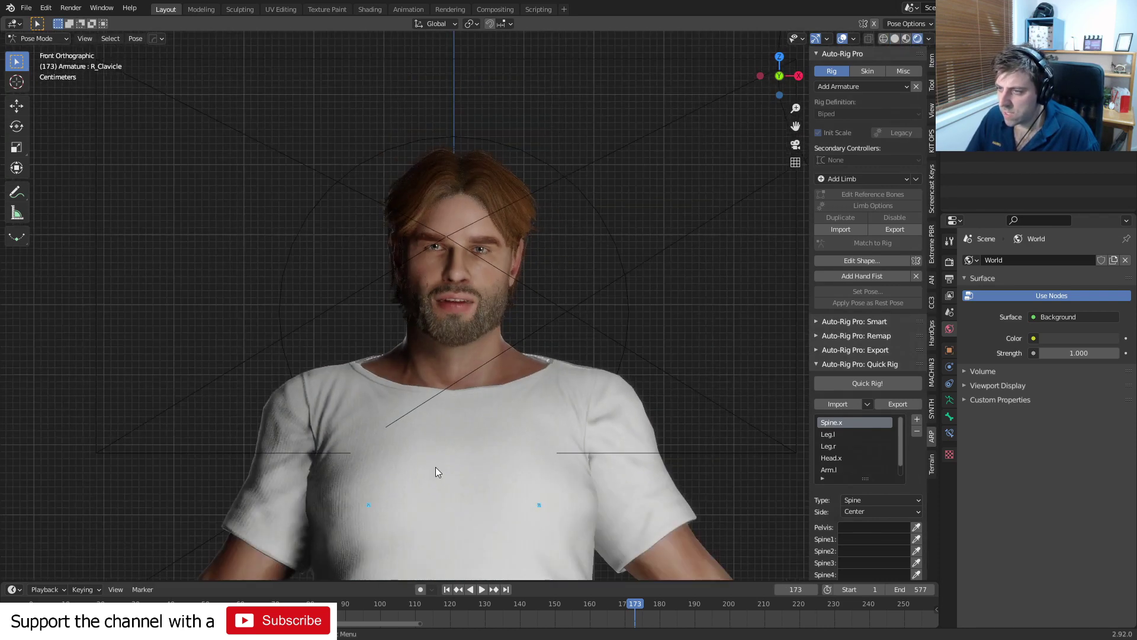
scroll(435, 466, down, 1)
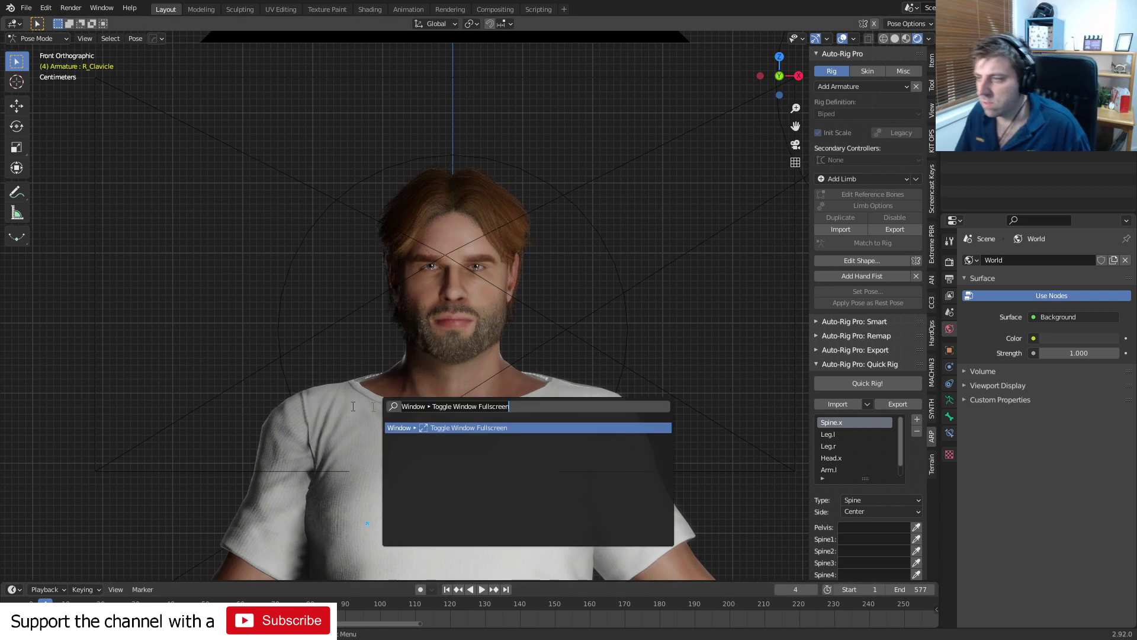
key(shift+Left)
key(space)
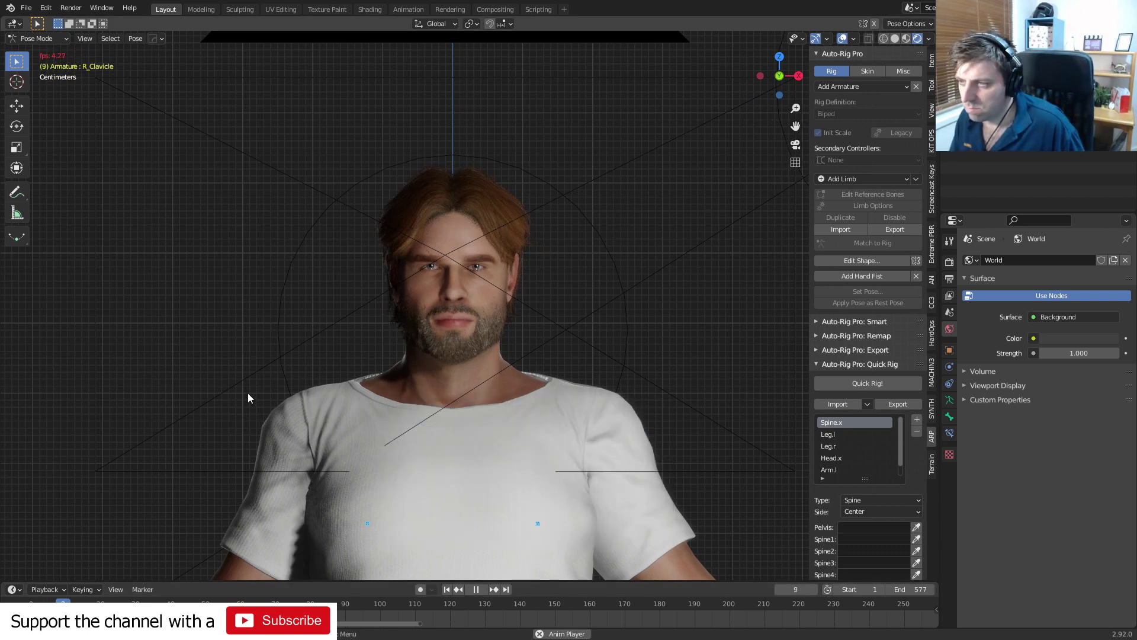
key(space)
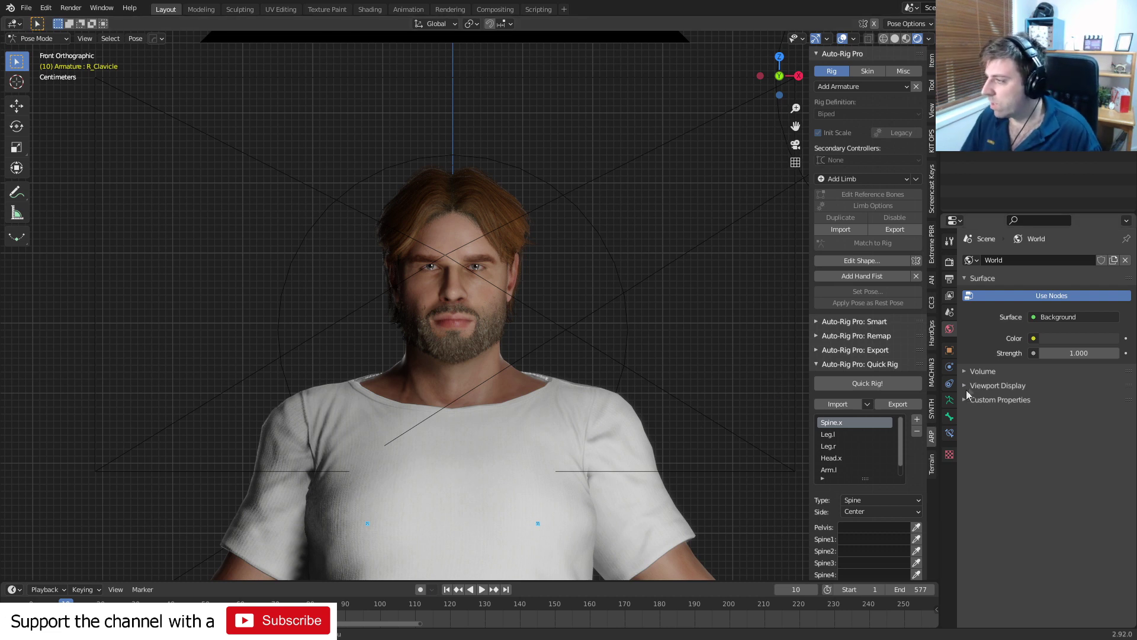
- Switch the render engine to Cycles with GPU Compute as the device
click(950, 263)
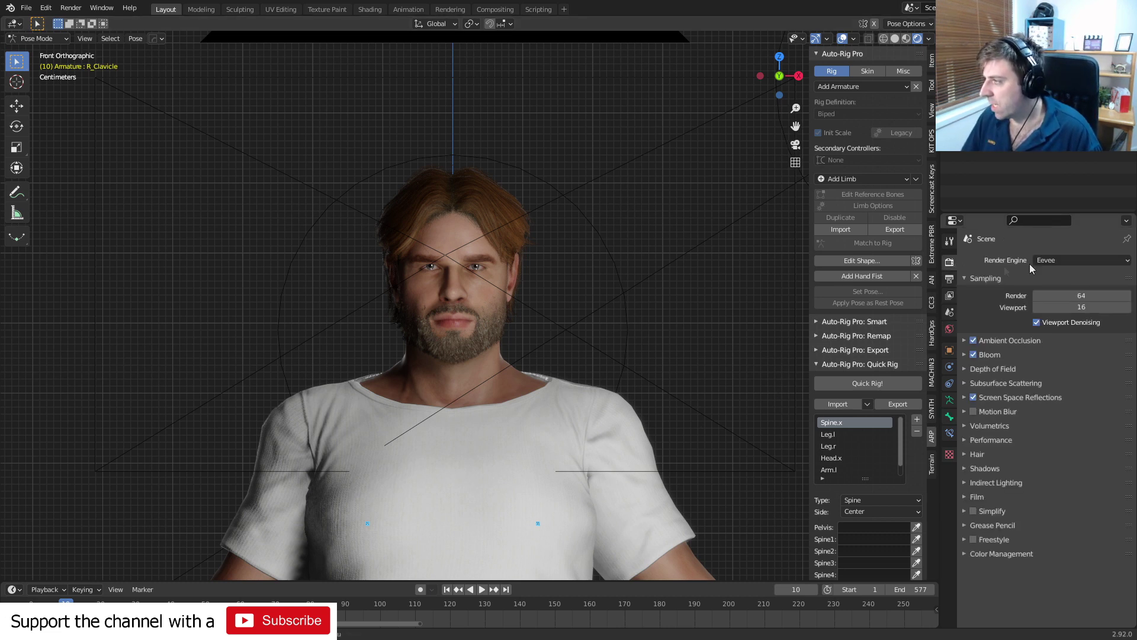
click(1071, 260)
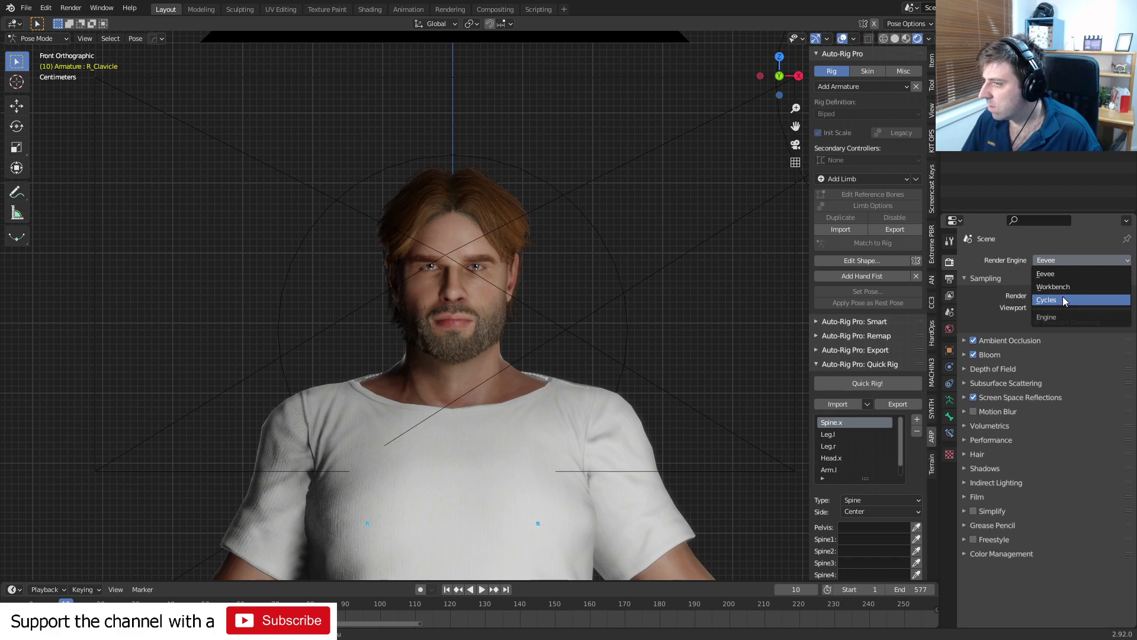
click(1063, 299)
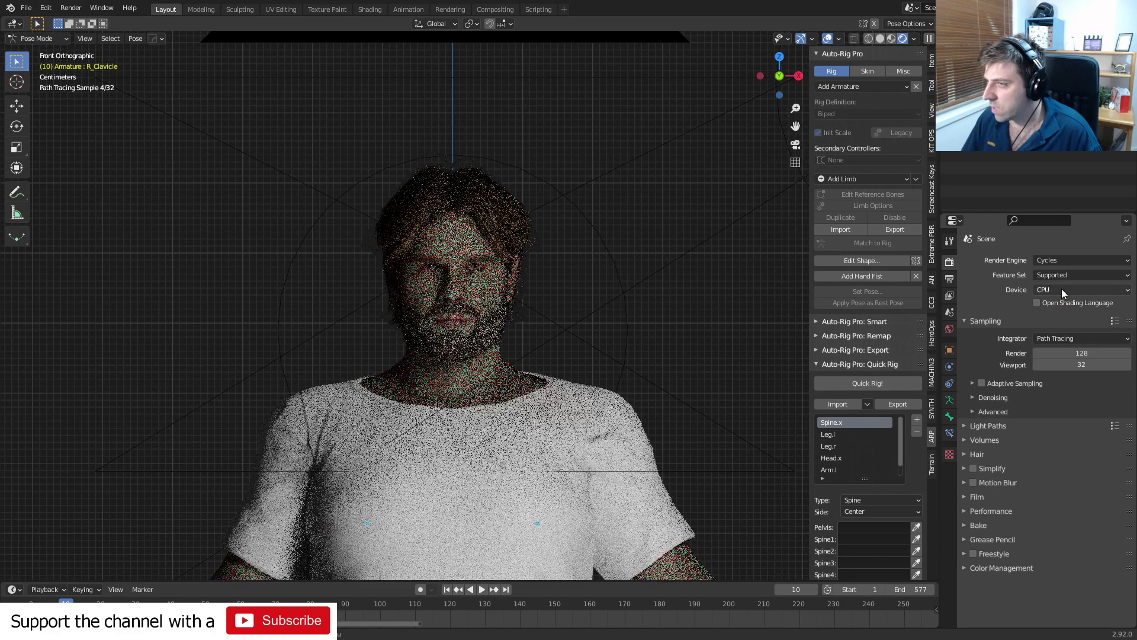
click(1062, 289)
click(1055, 315)
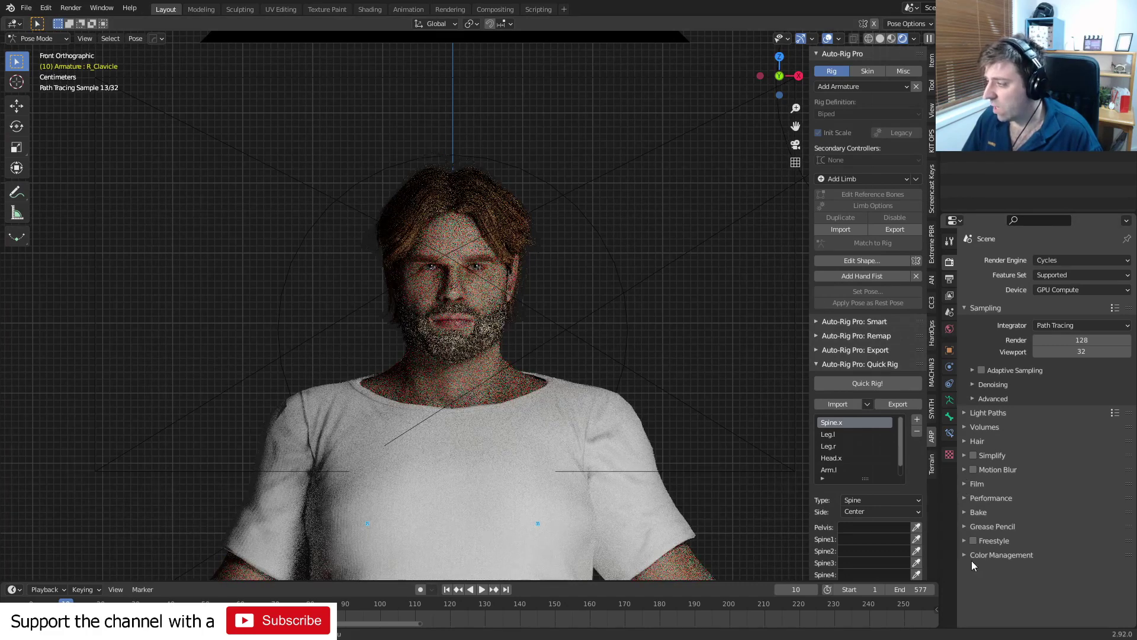
- Set the performance tile size to 512 px
click(963, 500)
scroll(1072, 510, down, 3)
click(1077, 507)
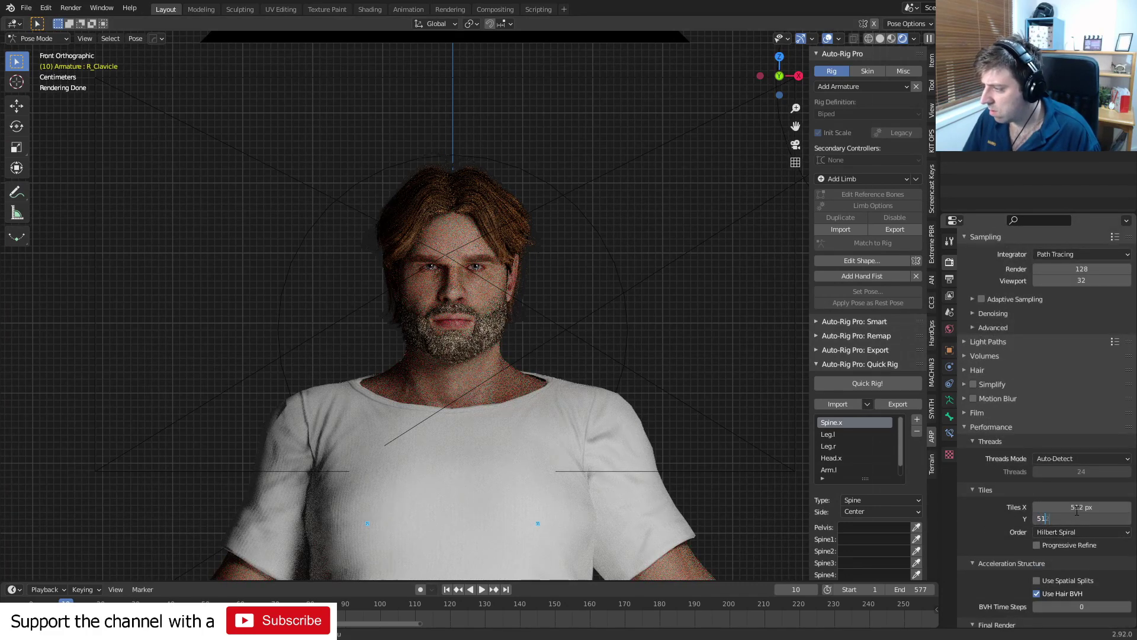
text(2)
key(Return)
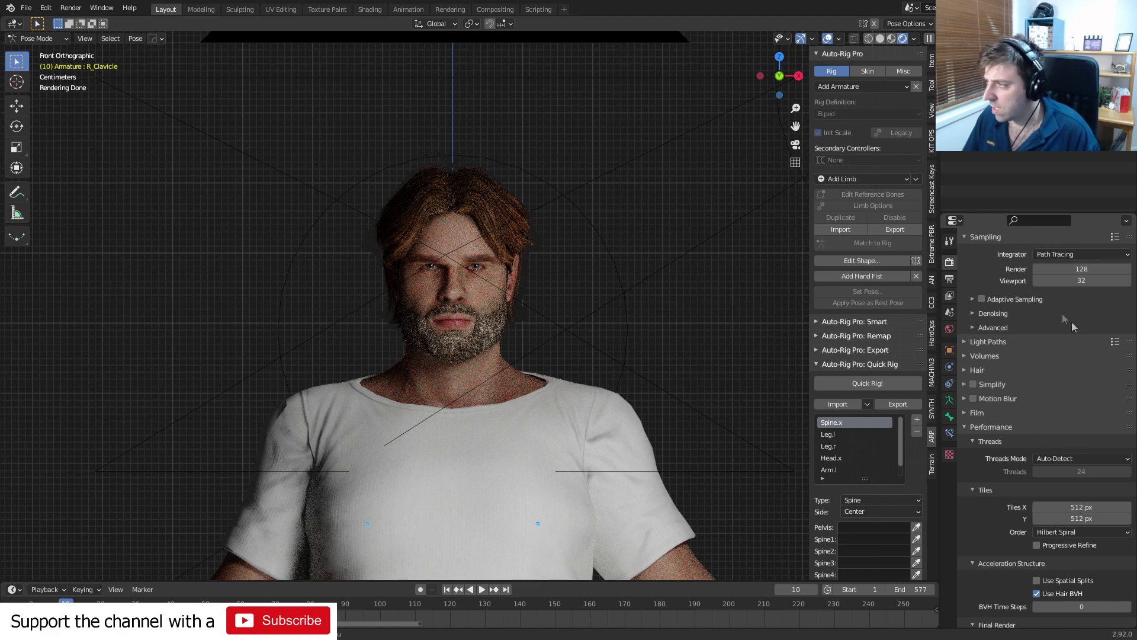
scroll(1042, 278, up, 2)
scroll(1054, 273, up, 1)
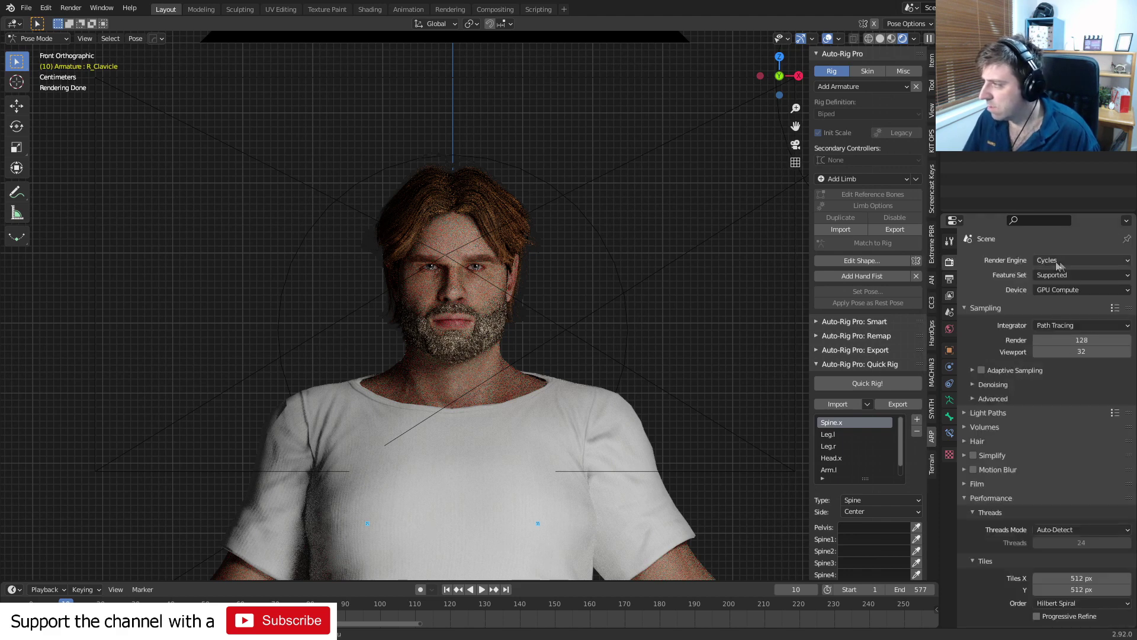
- Switch the engine back to Eevee, test-render frame 10, and close the render window
click(1064, 261)
key(Return)
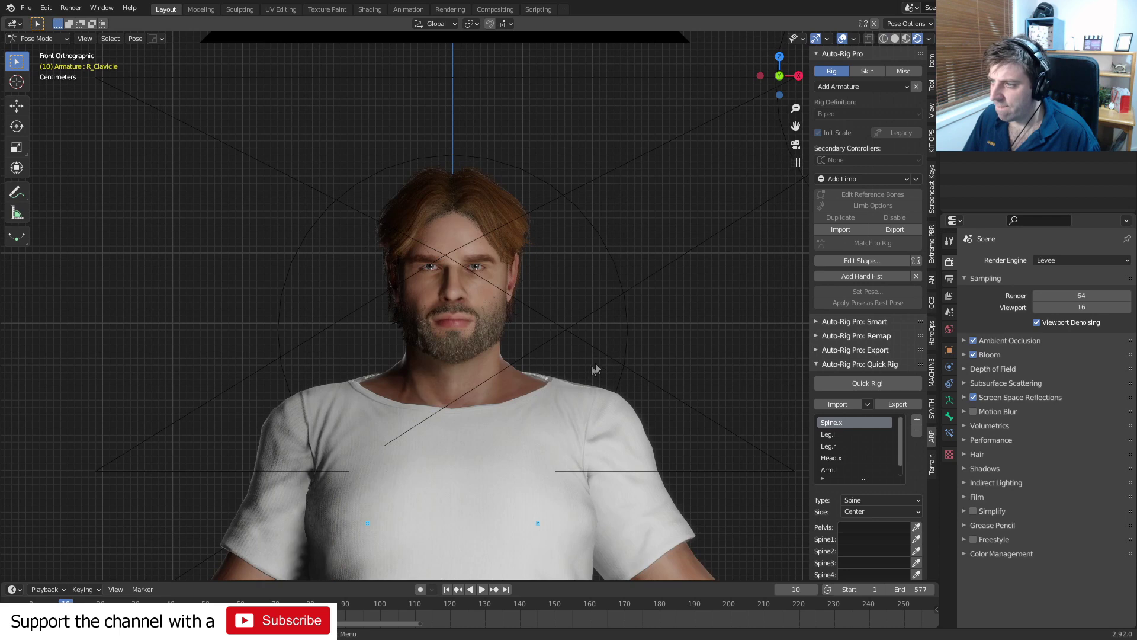
scroll(524, 382, up, 2)
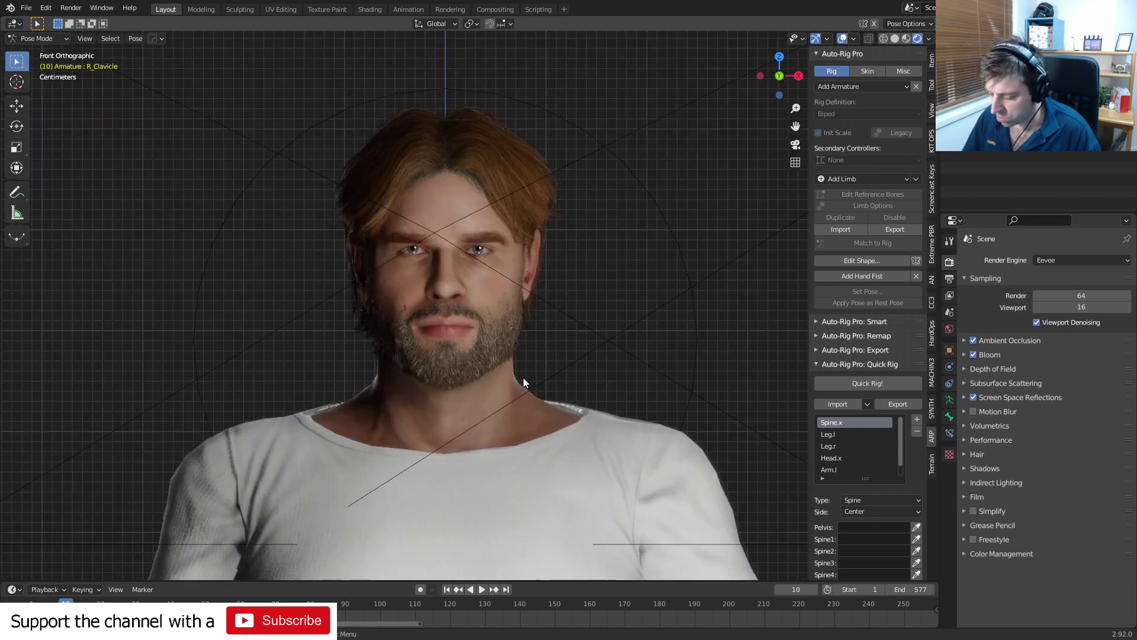
key(F12)
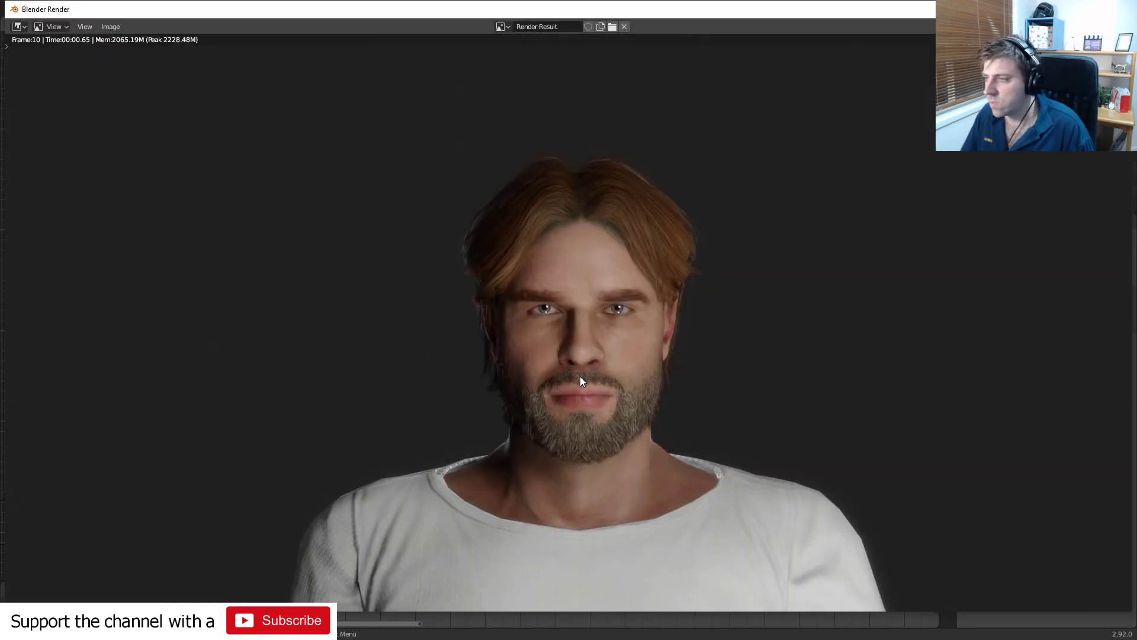
scroll(597, 373, down, 2)
key(Escape)
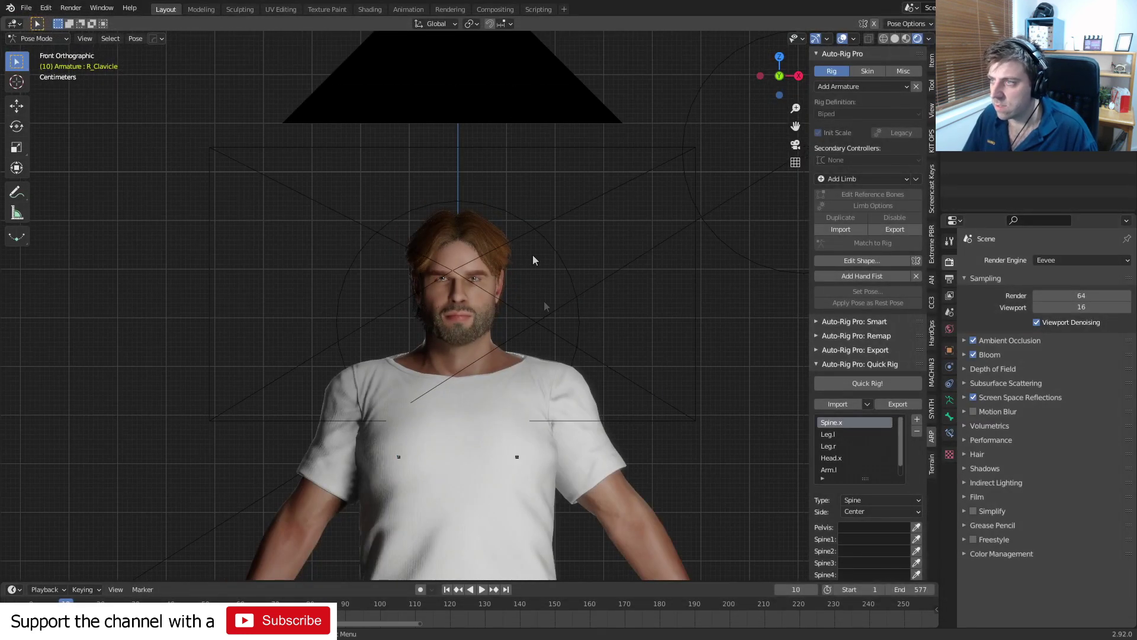
click(435, 150)
- Move the camera vertically to frame the head and shoulders, then start Render Animation
mouse_move(436, 152)
middle_down()
mouse_move(485, 278)
mouse_move(413, 281)
middle_up()
key(KP_0)
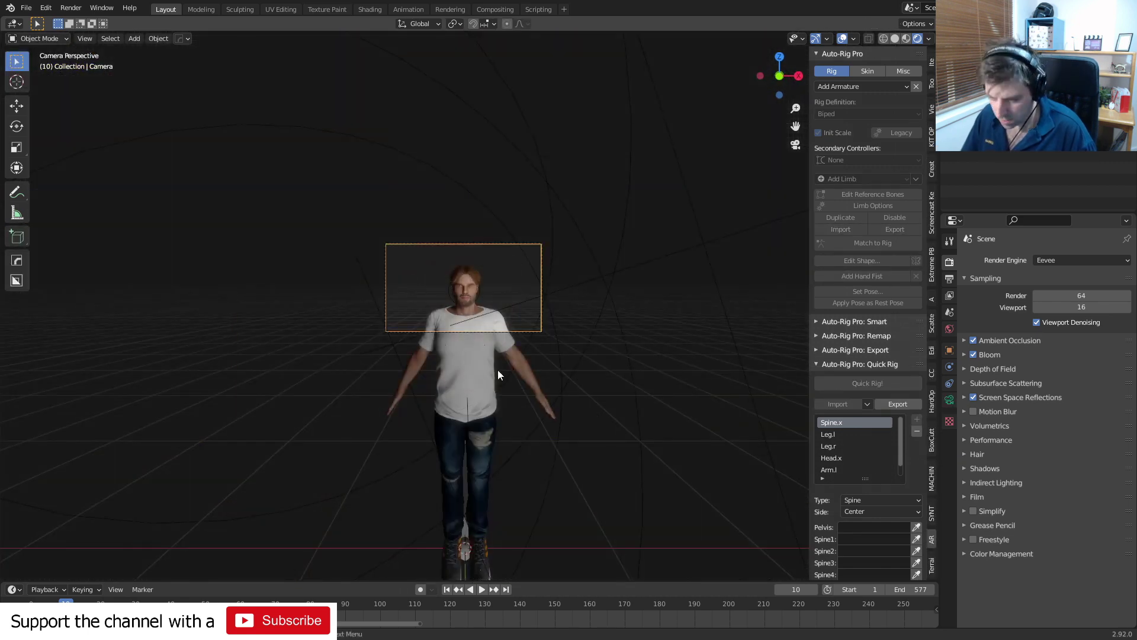
scroll(498, 369, up, 2)
key(g)
key(z)
click(242, 426)
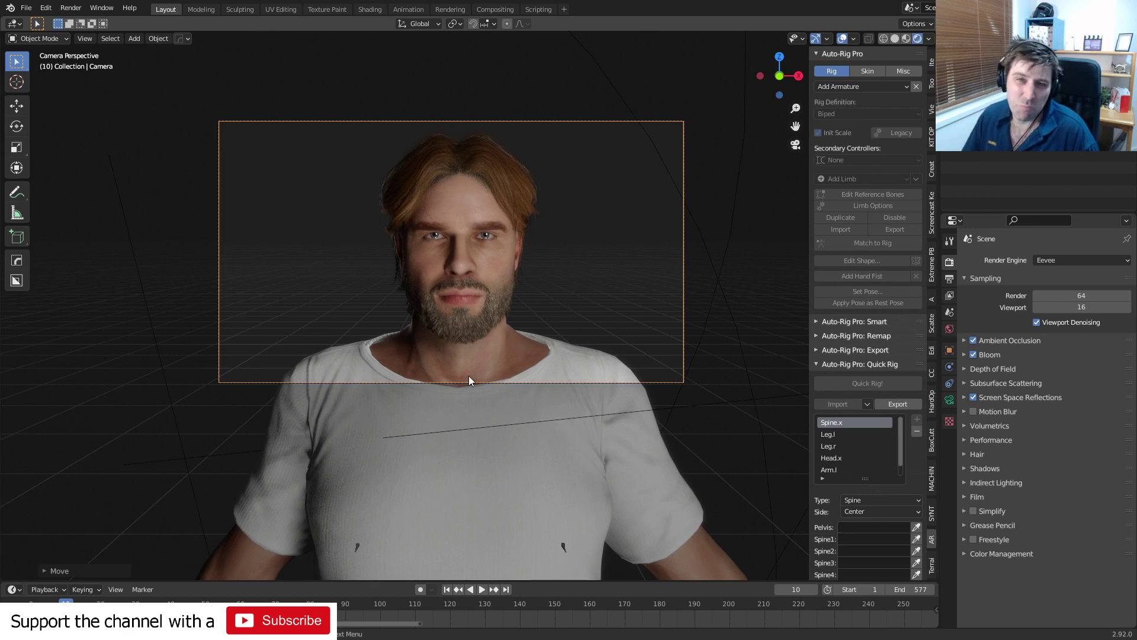
click(70, 8)
click(91, 34)
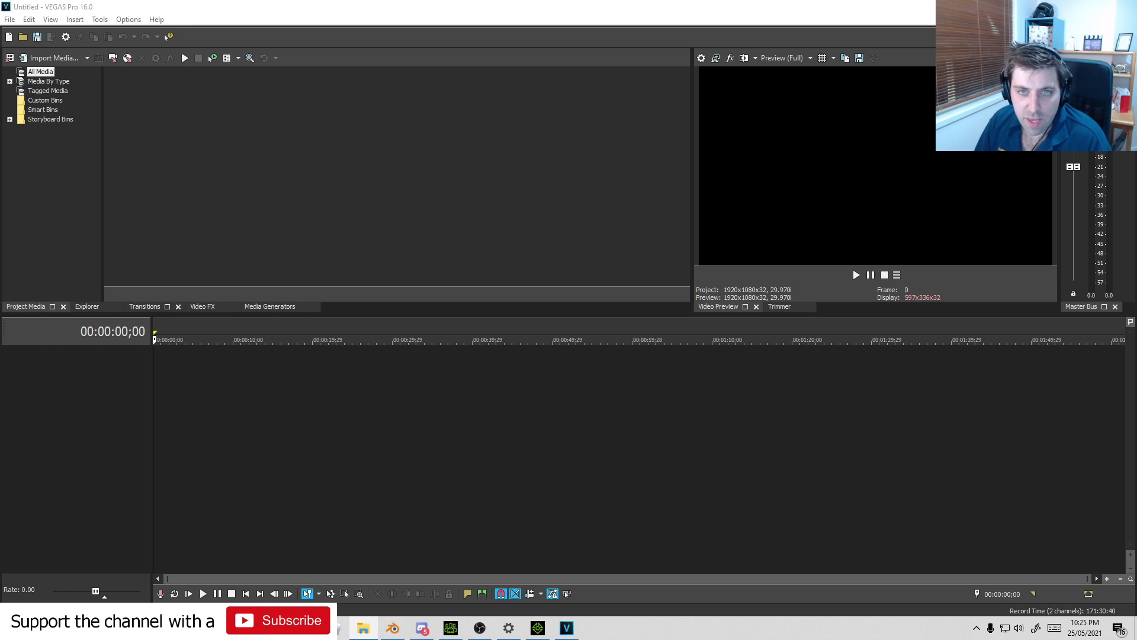
- Add MArkoAud.wav from New folder (2) to the VEGAS Pro project media
click(363, 628)
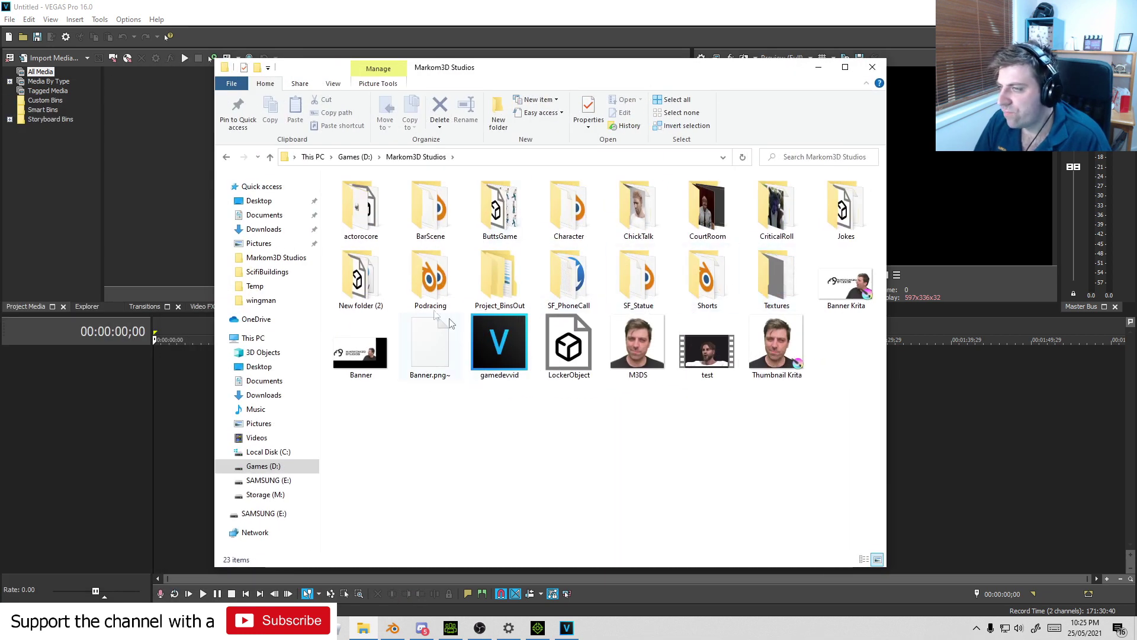
double_click(360, 276)
click(364, 222)
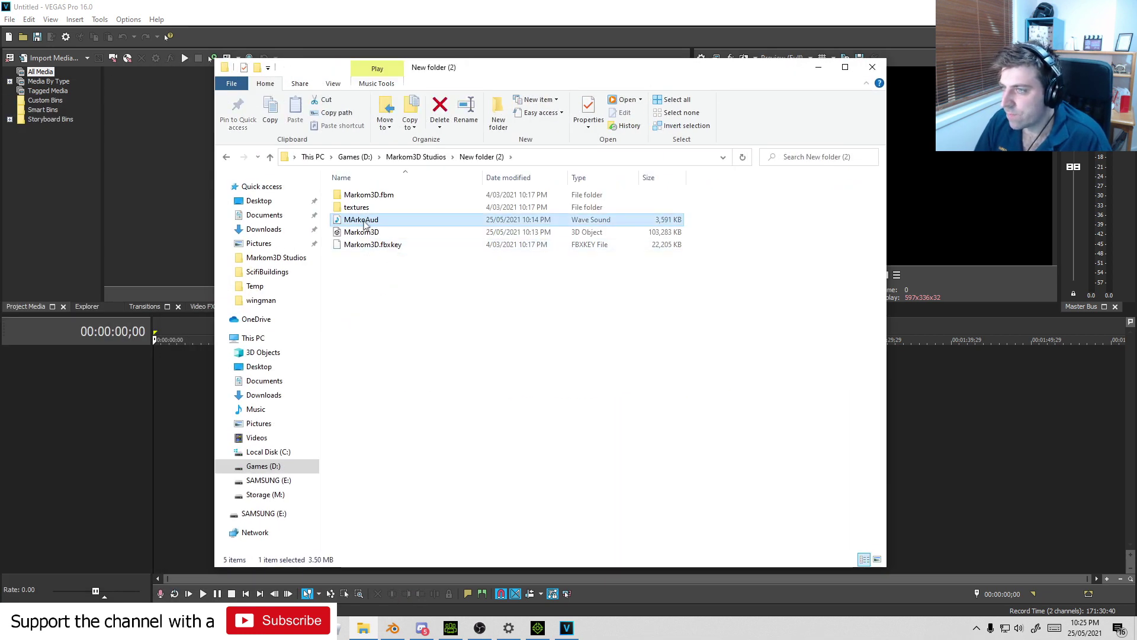
drag(364, 222, 178, 201)
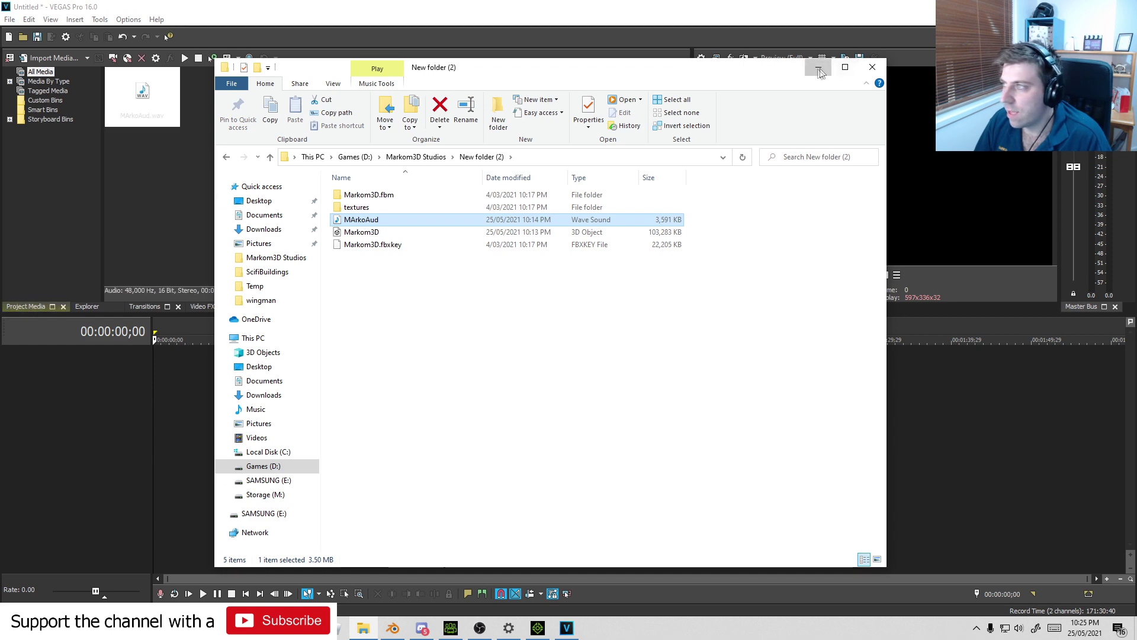
click(819, 72)
- Import PNG frames 0001 to 0445 as a single image sequence
click(9, 19)
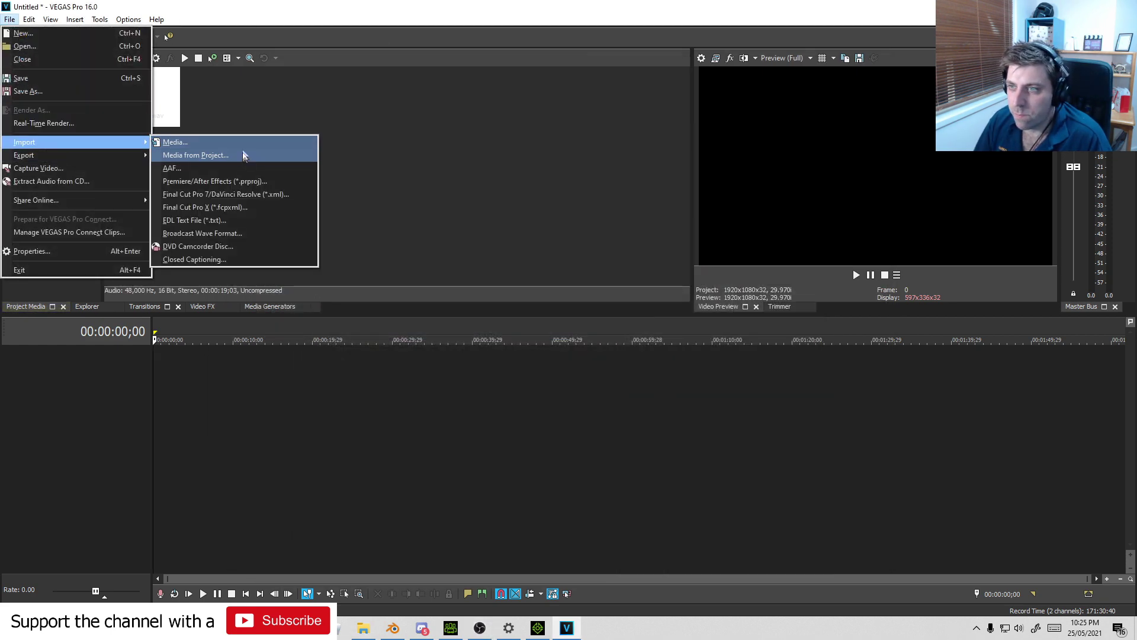
click(240, 142)
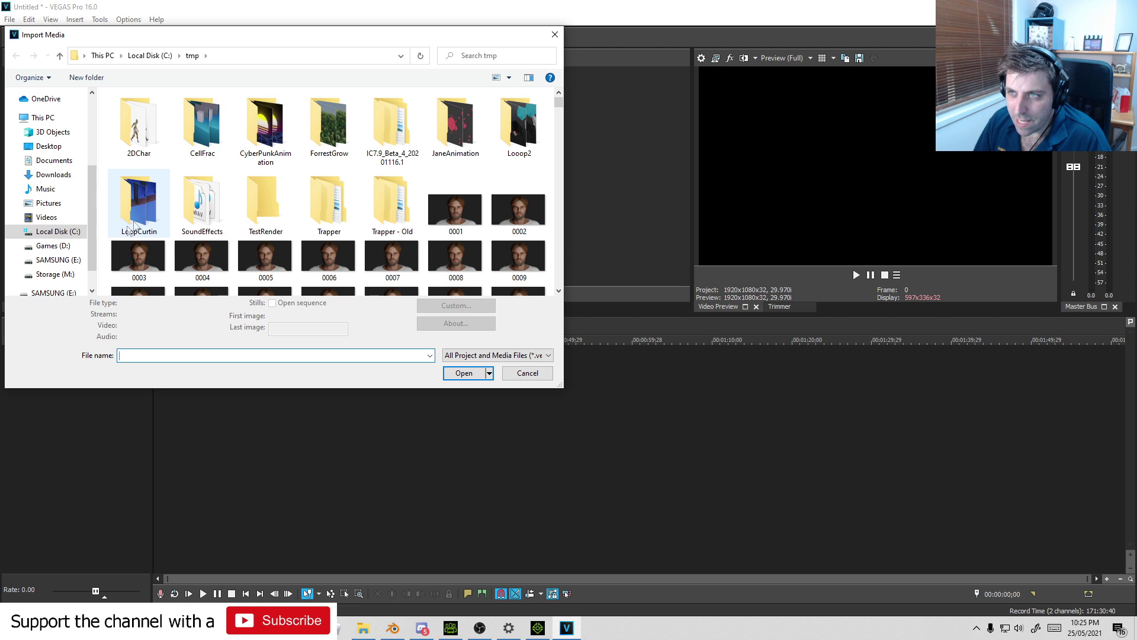
click(450, 208)
scroll(464, 251, down, 5)
scroll(464, 251, down, 10)
scroll(464, 250, down, 10)
scroll(464, 249, down, 10)
scroll(465, 250, down, 10)
scroll(464, 251, down, 3)
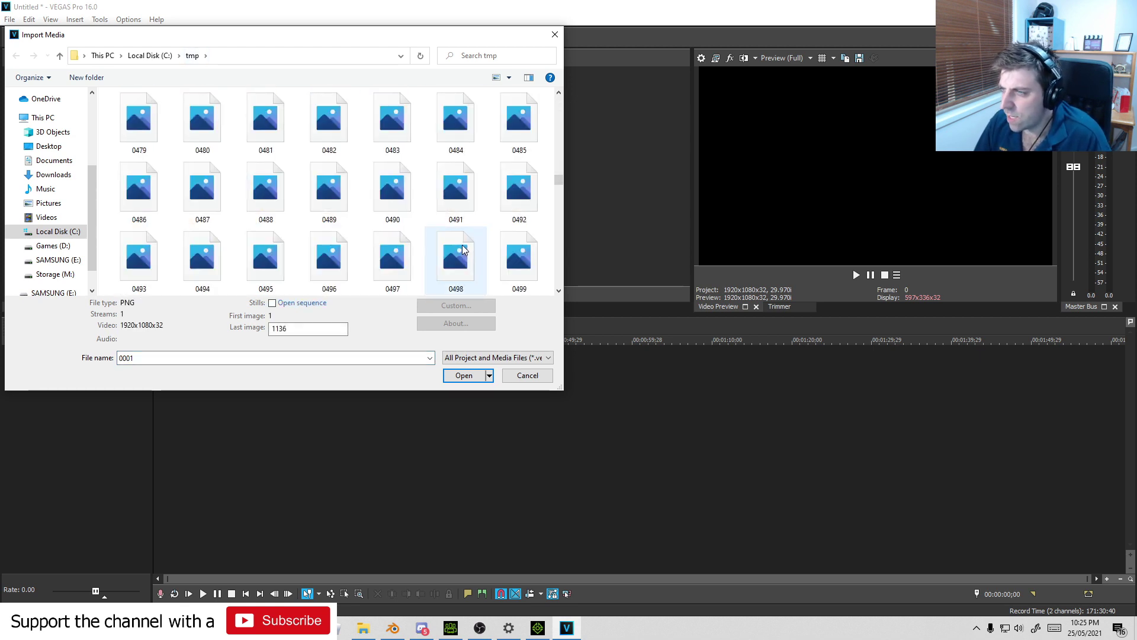
scroll(425, 243, up, 1)
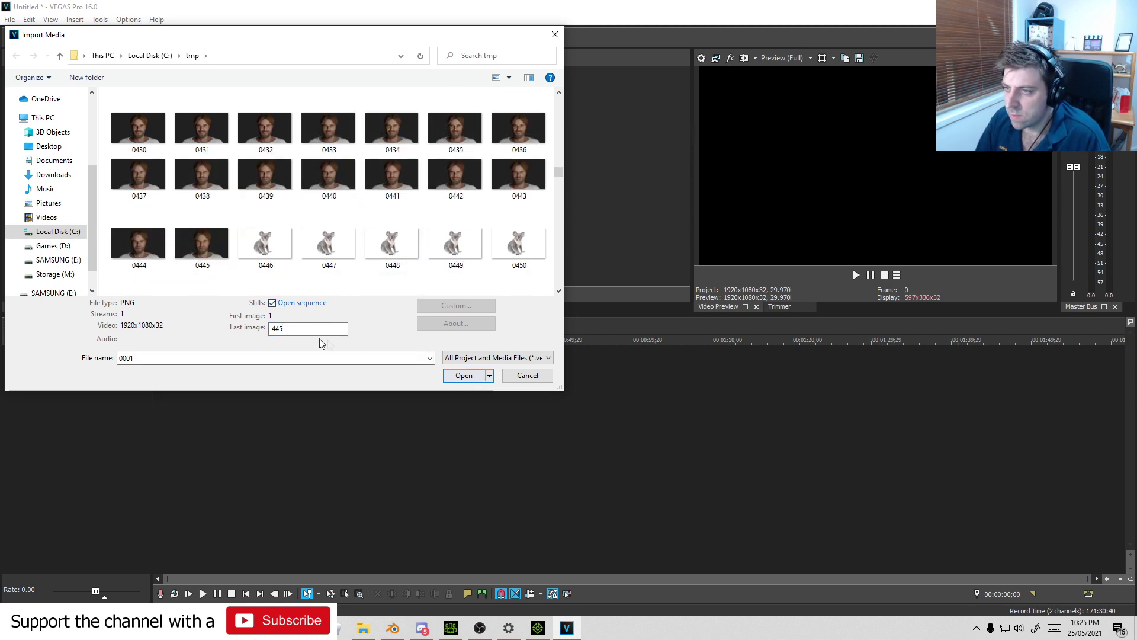
click(455, 372)
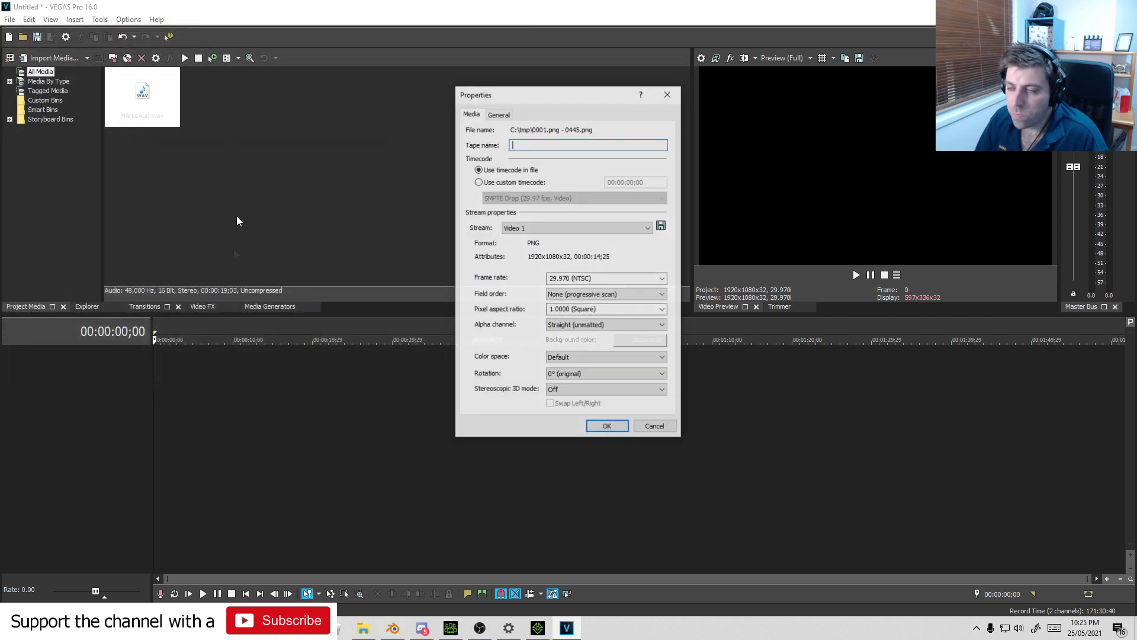
- Accept the sequence properties and place the 0001–0445 image sequence on the timeline
click(608, 426)
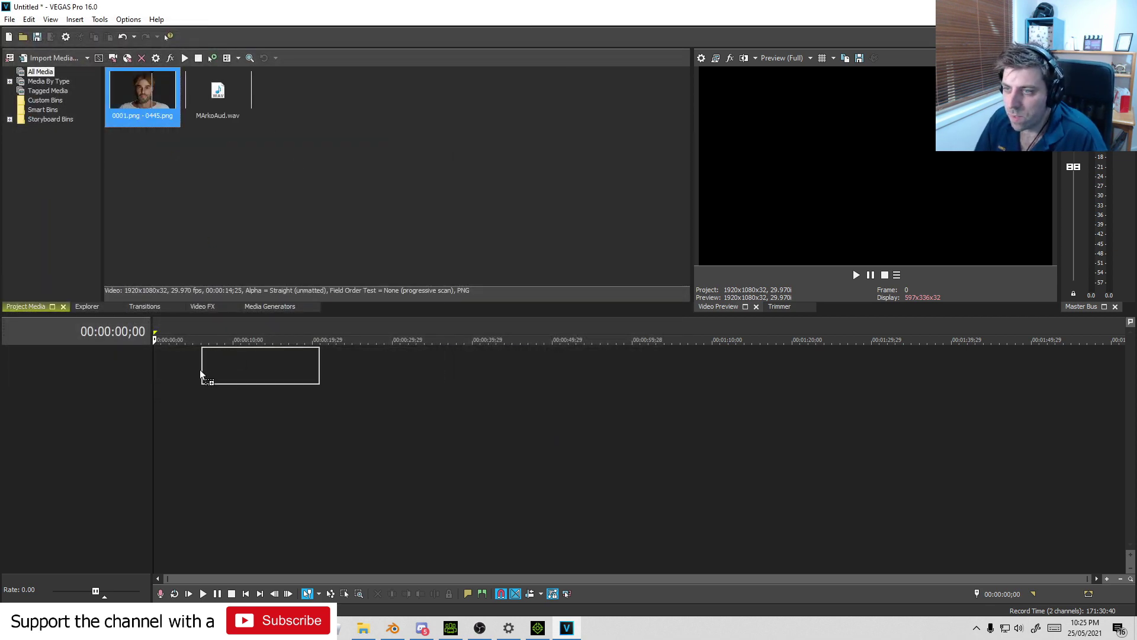
drag(218, 365, 122, 353)
click(631, 249)
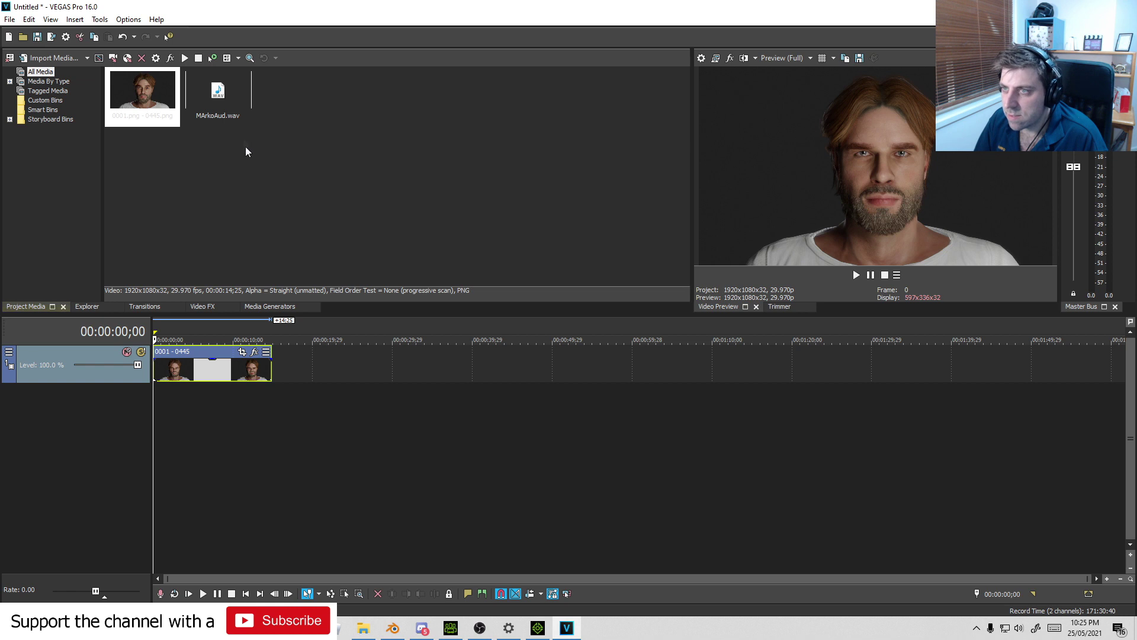
- Add the MArkoAud voice clip on an audio track, shifted slightly later
drag(218, 95, 208, 409)
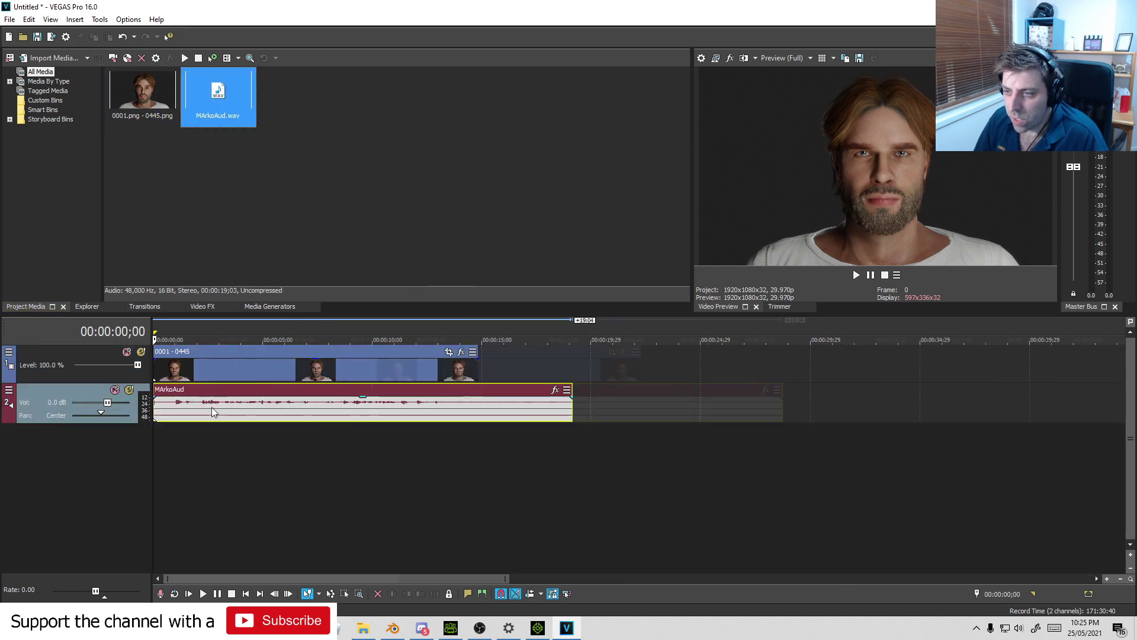
scroll(212, 407, up, 3)
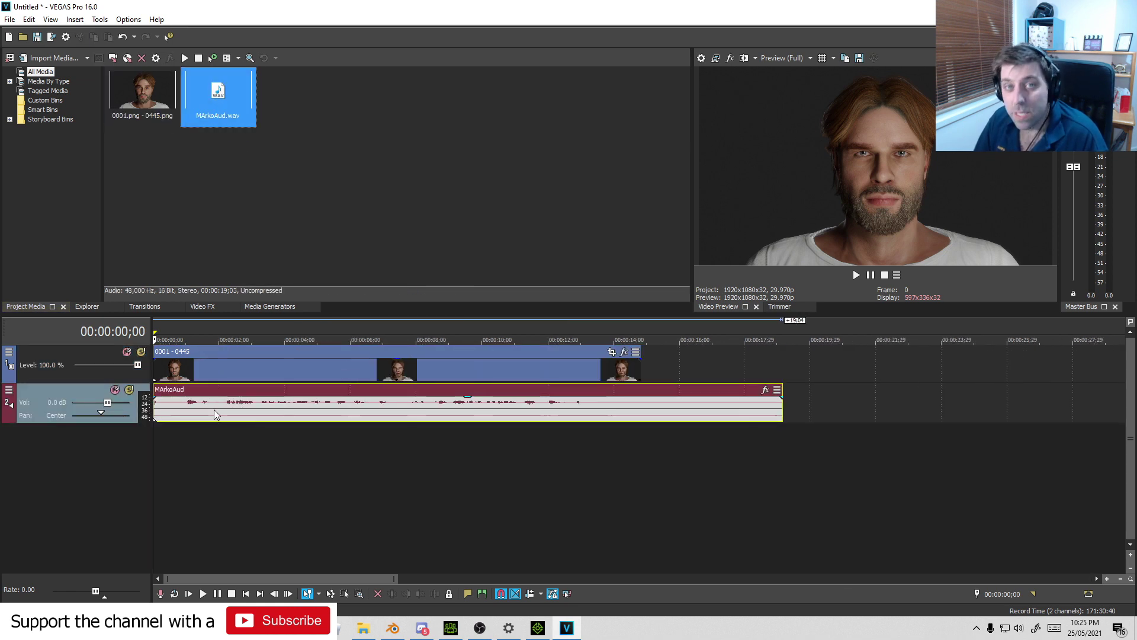
scroll(214, 410, up, 2)
scroll(210, 412, up, 1)
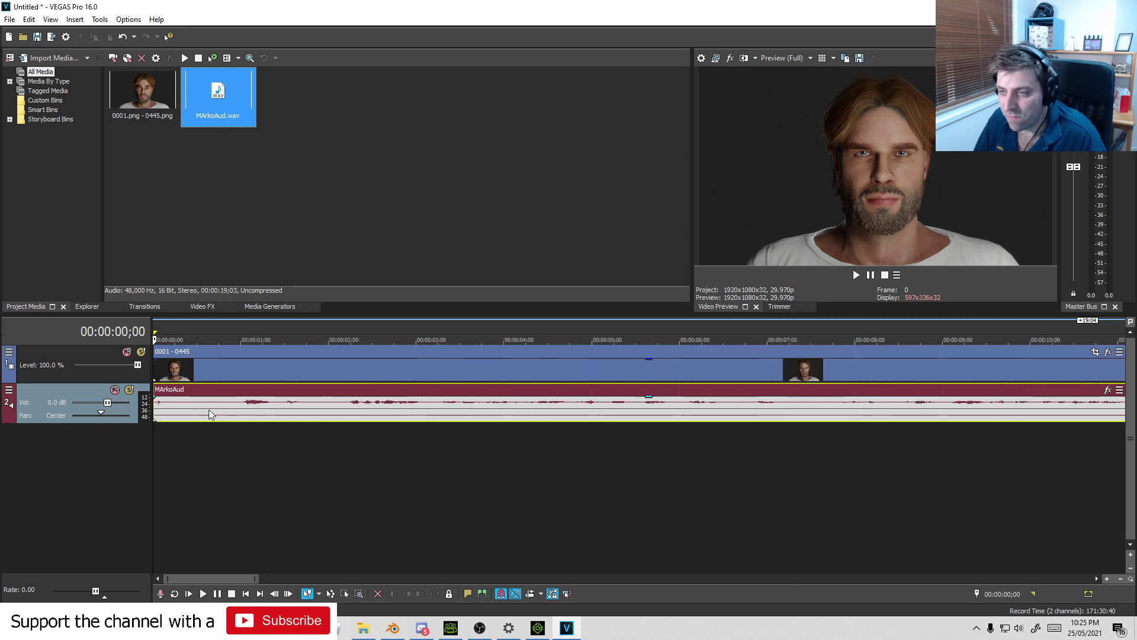
drag(208, 414, 241, 415)
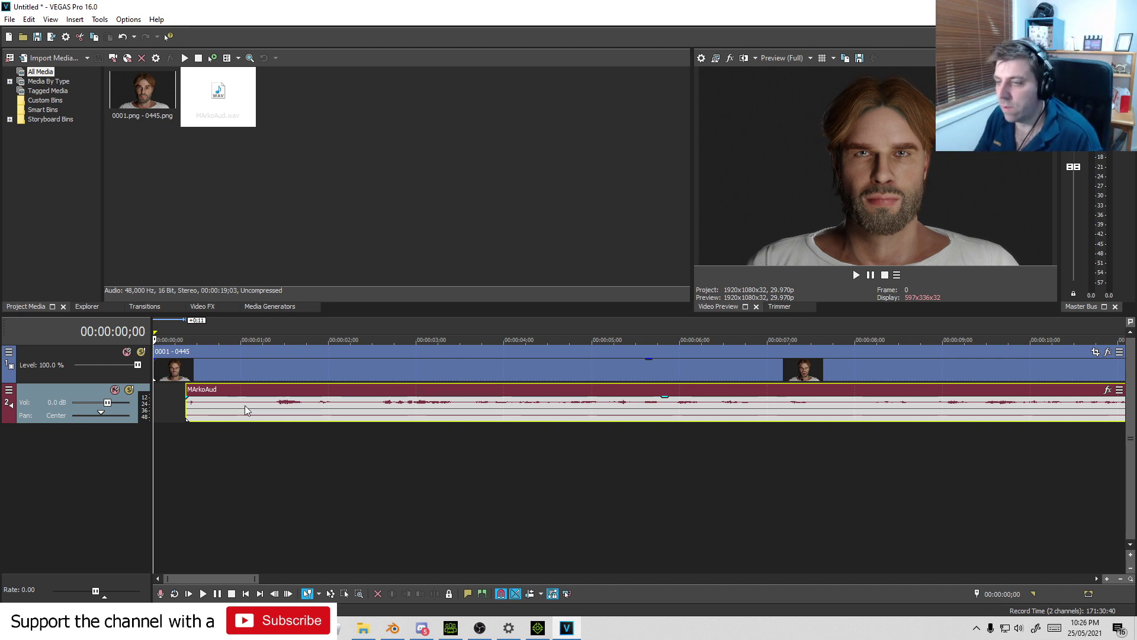
key(space)
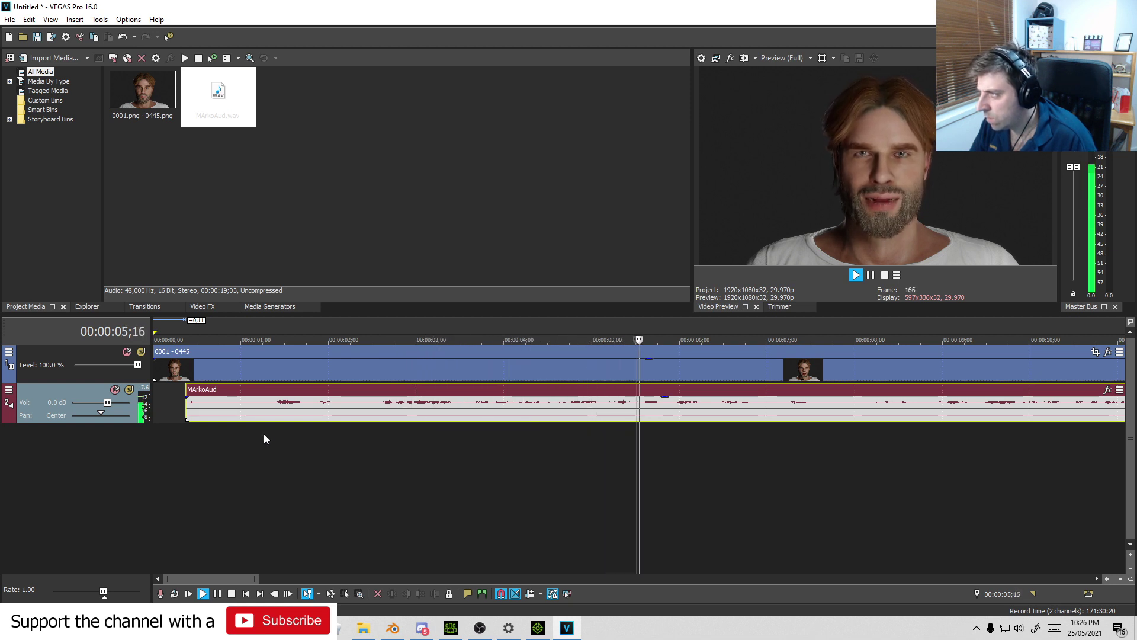
ctrl+scroll(396, 439, right, 5)
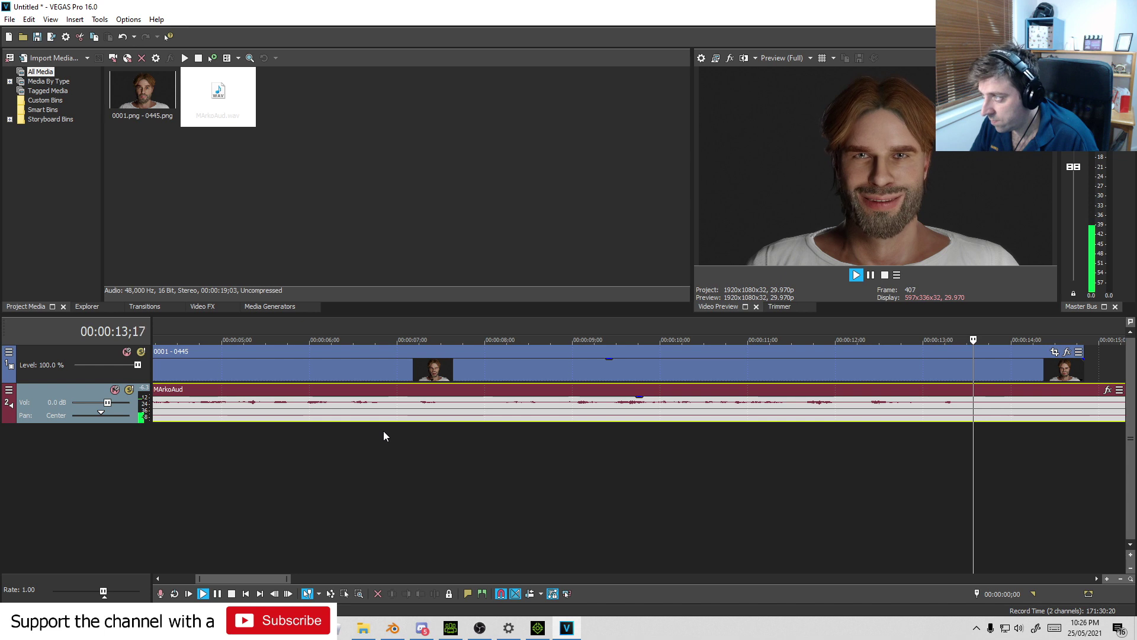
scroll(533, 448, down, 3)
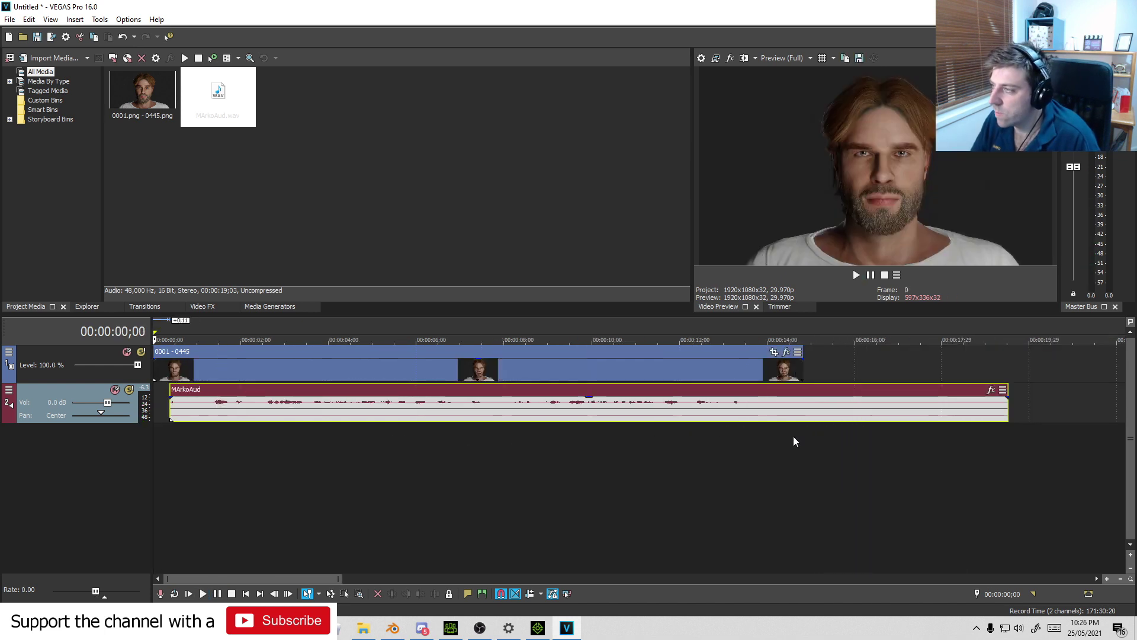
- Trim the video and audio events to end together near 00:00:19;07, then reopen File Explorer
click(794, 441)
key(space)
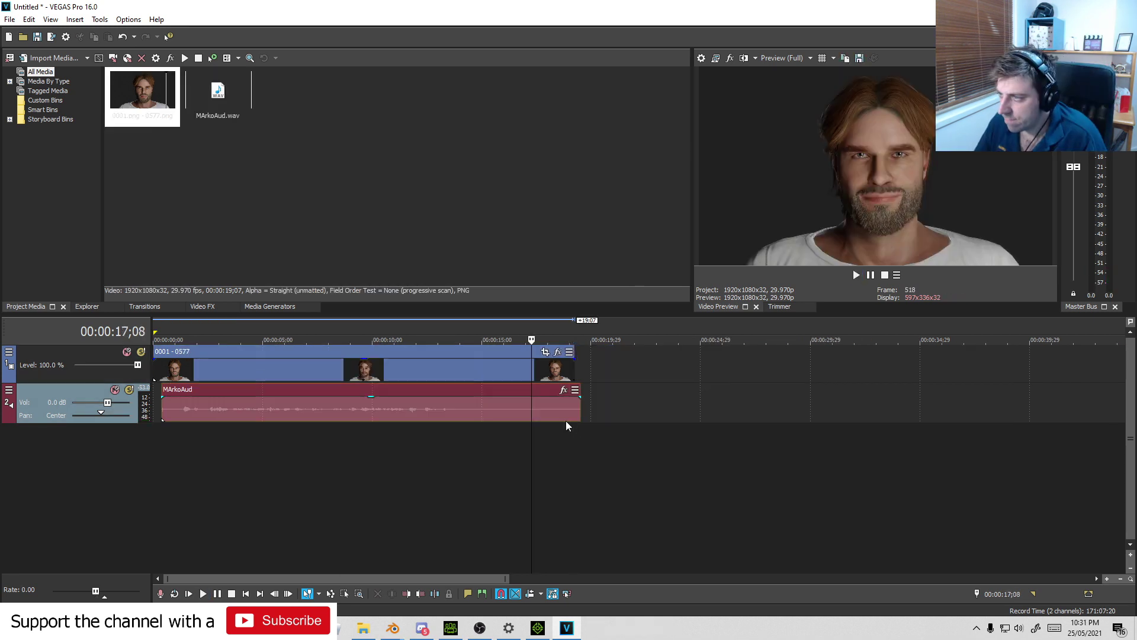
mouse_move(581, 409)
mouse_down()
mouse_move(566, 409)
mouse_move(569, 374)
mouse_up()
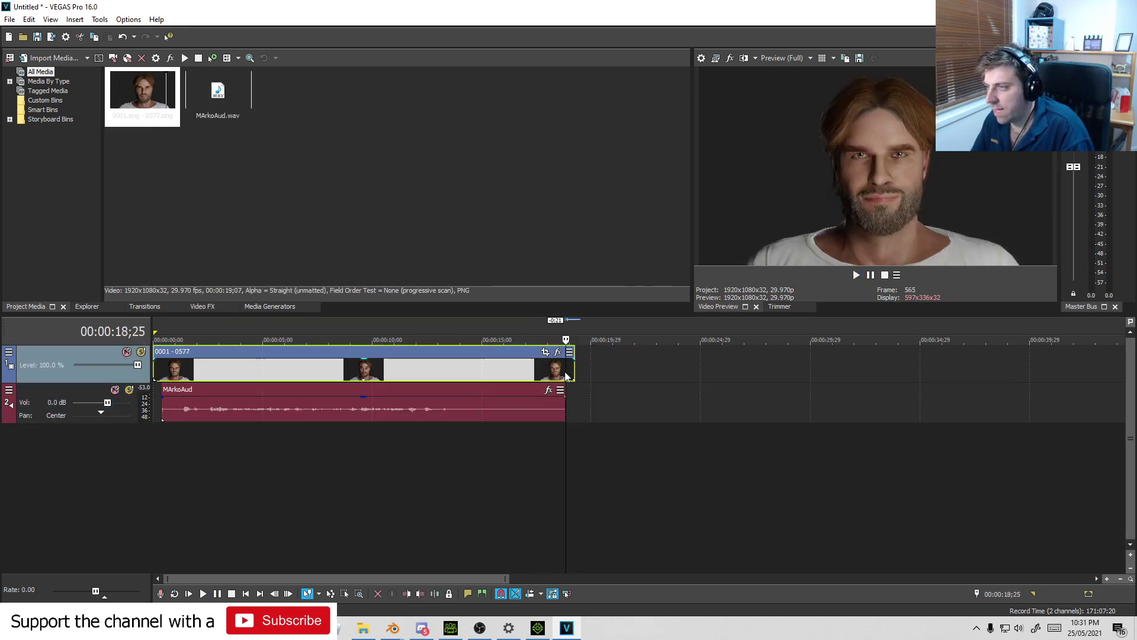
click(572, 373)
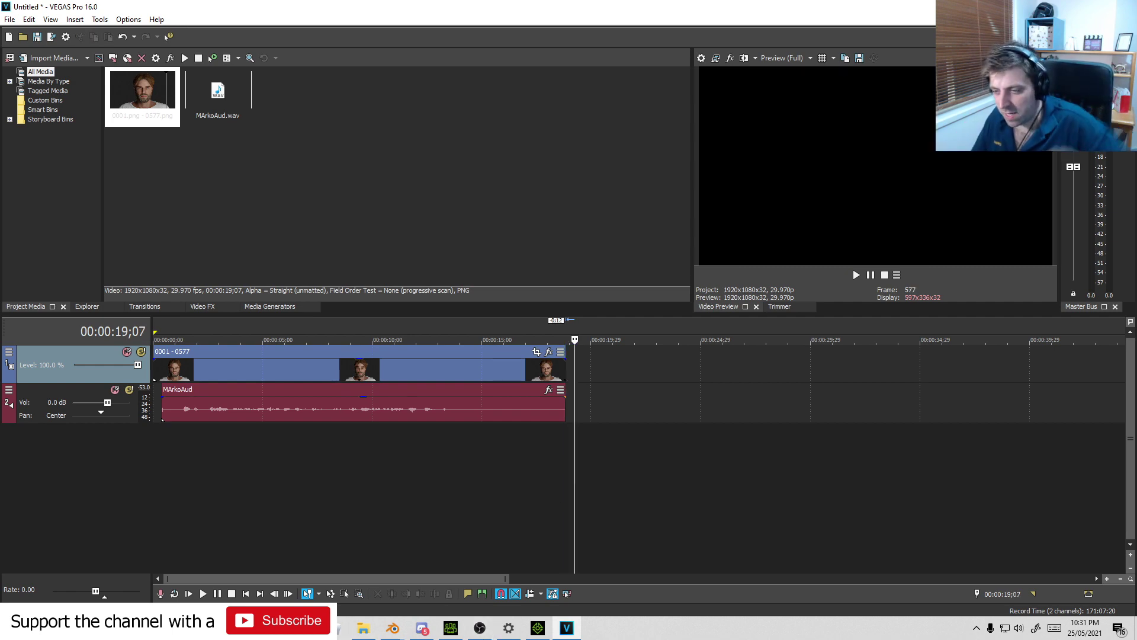
click(363, 627)
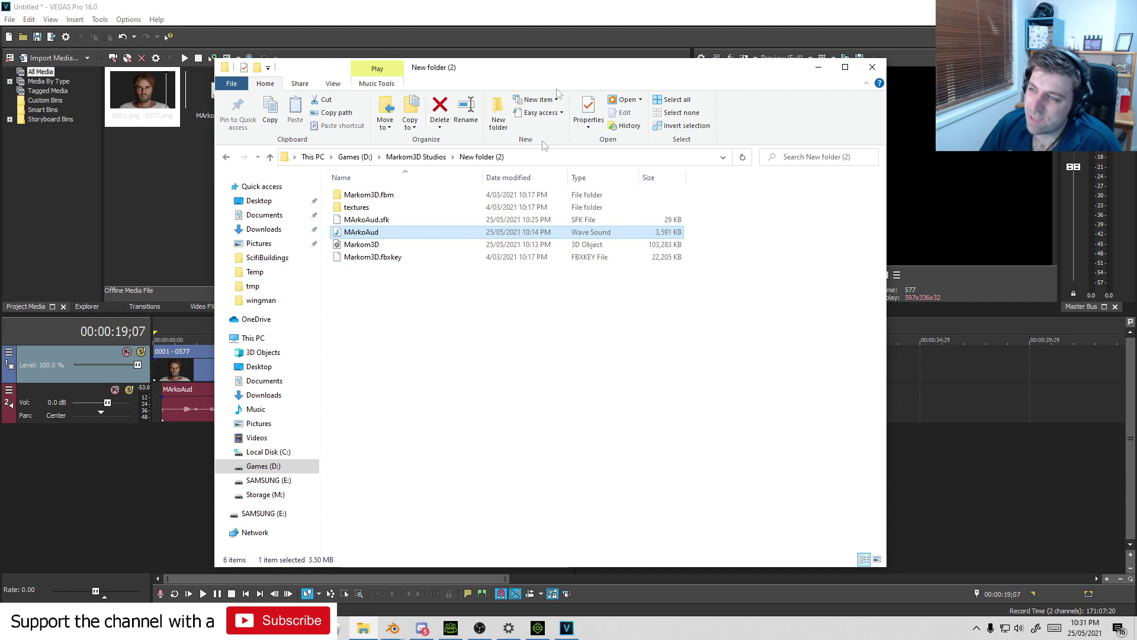
- Drag markom3d_credit.mp4 from Games (D:) > Markom3D onto the timeline after the existing clips
click(263, 466)
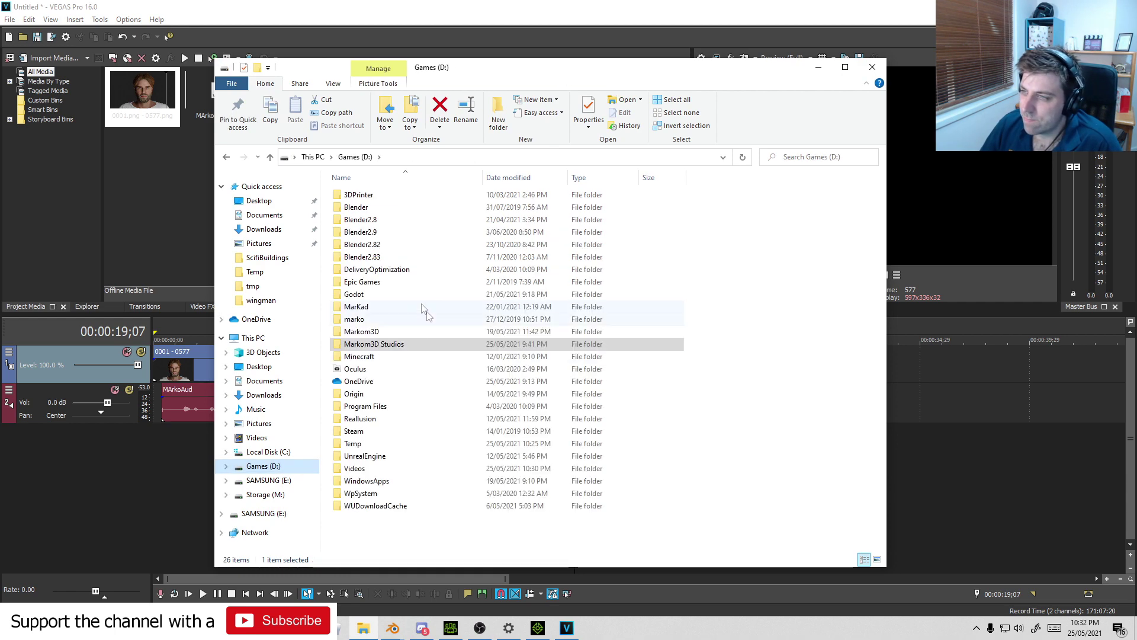
double_click(400, 333)
scroll(398, 335, down, 4)
mouse_move(838, 343)
mouse_down()
mouse_move(684, 439)
mouse_move(156, 432)
mouse_up()
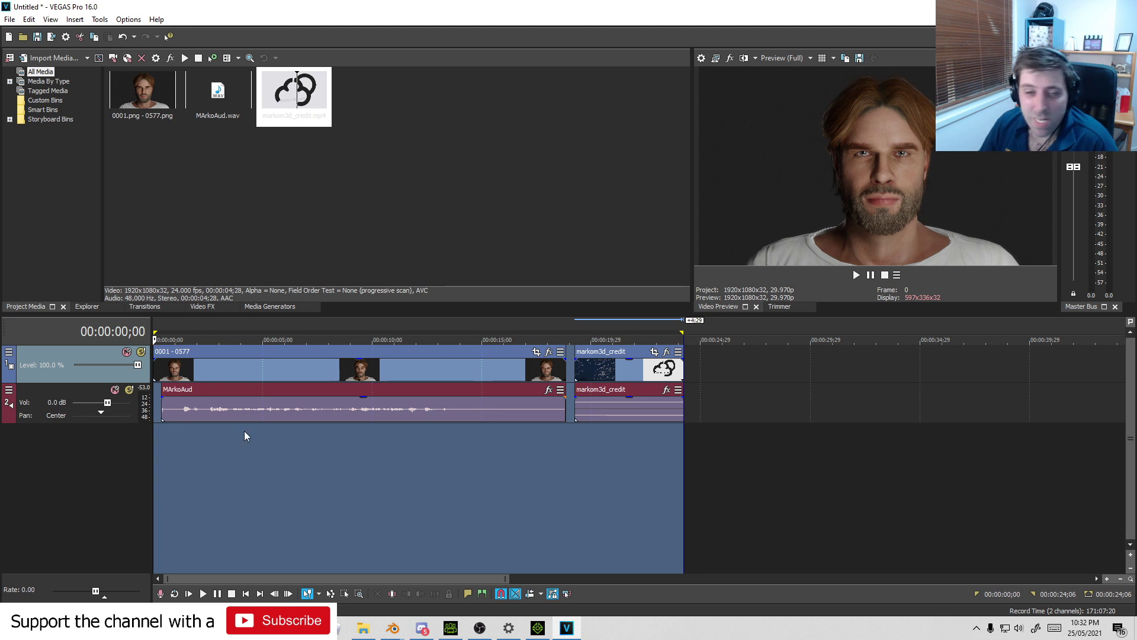